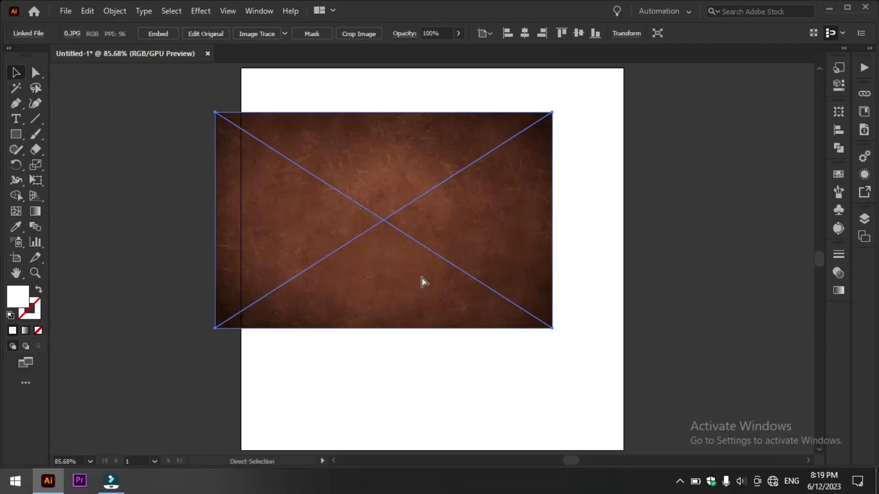
Stretch the brown texture background so it fills the whole artboard.
drag(421, 277, 447, 234)
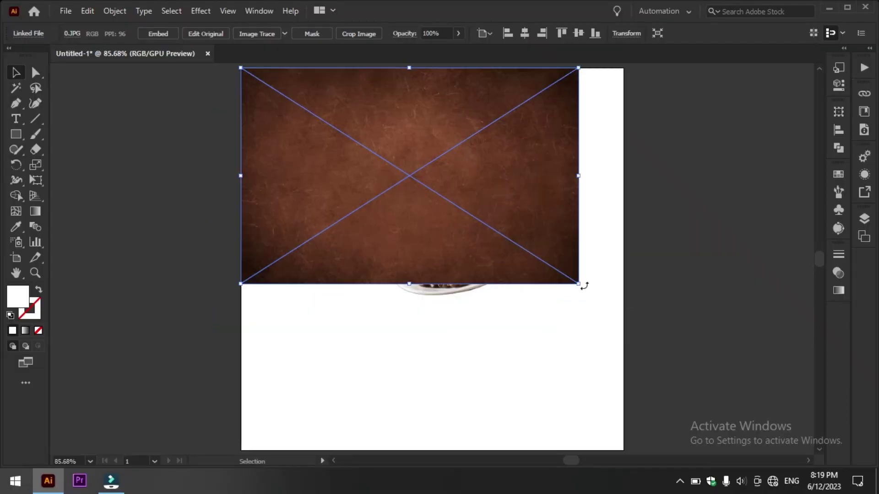
drag(582, 287, 623, 452)
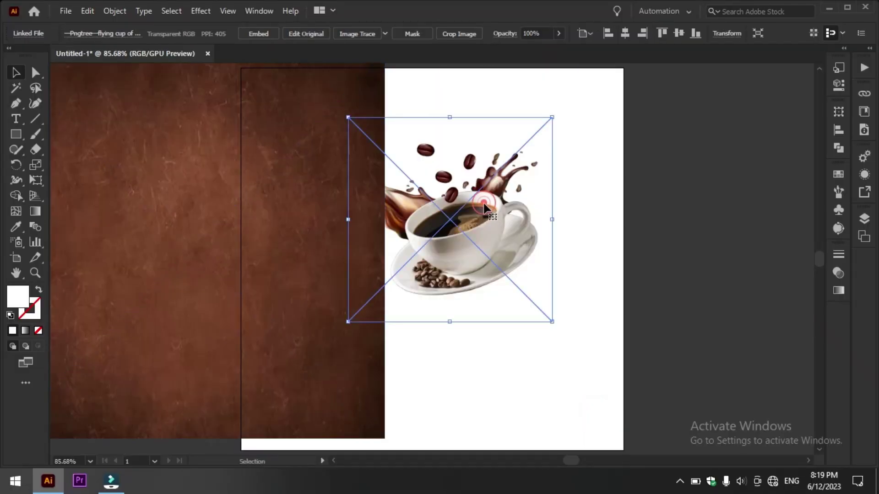
right_click(486, 208)
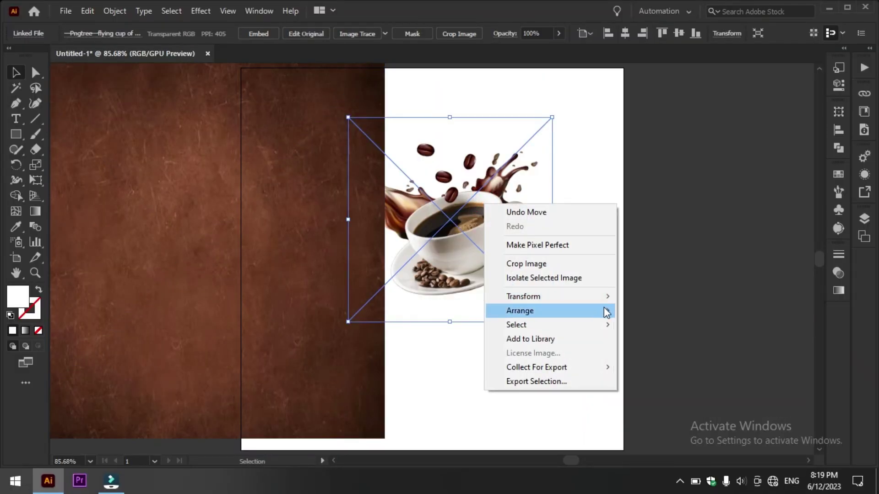
key(Escape)
click(311, 341)
Enlarge the coffee-cup image and park it on the pasteboard left of the artboard.
click(540, 31)
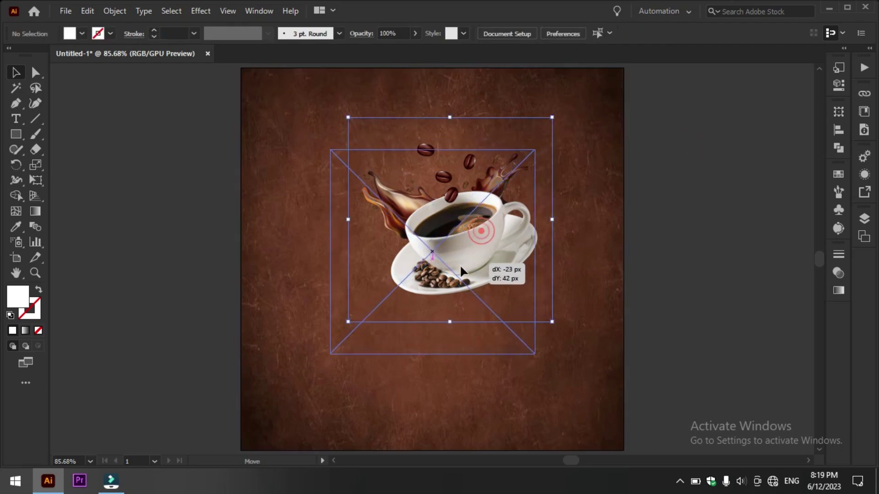
drag(468, 266, 444, 306)
drag(530, 361, 577, 407)
drag(460, 286, 98, 298)
click(625, 33)
click(679, 33)
click(188, 129)
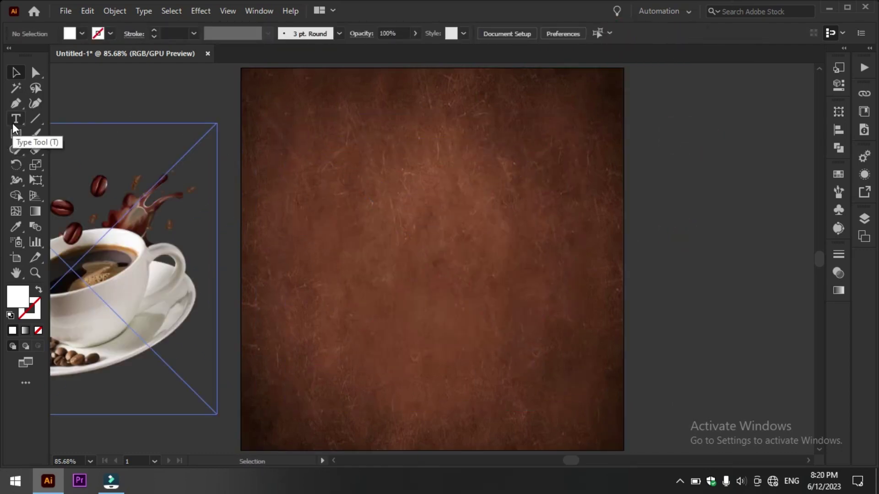
Type 'Coffee' on the artboard and set it in Broetown Signature.
click(374, 179)
text(c)
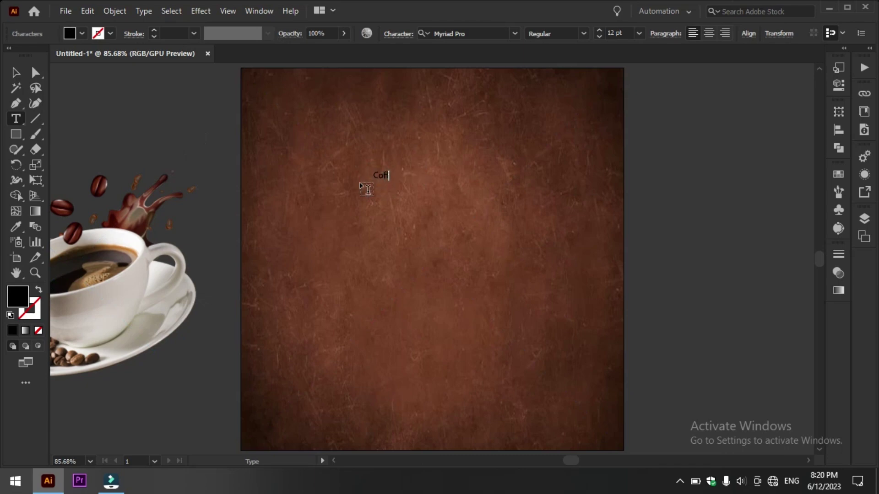
click(15, 72)
click(515, 33)
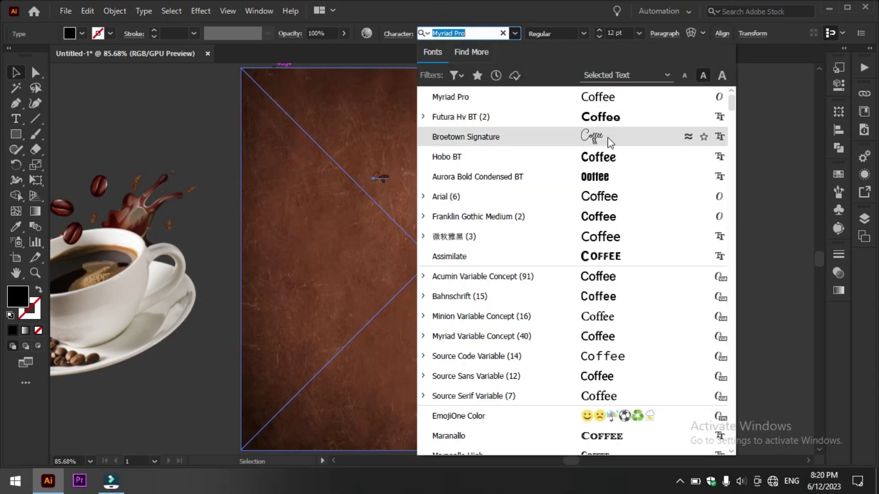
click(607, 138)
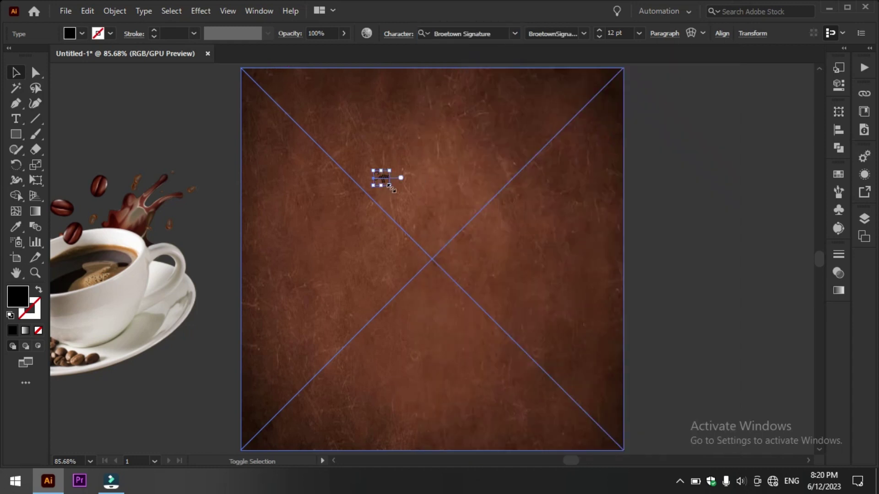
Enlarge Coffee to about 105 pt near the top, fill it white, and expand it to outlines.
drag(389, 185, 502, 249)
drag(431, 183, 473, 156)
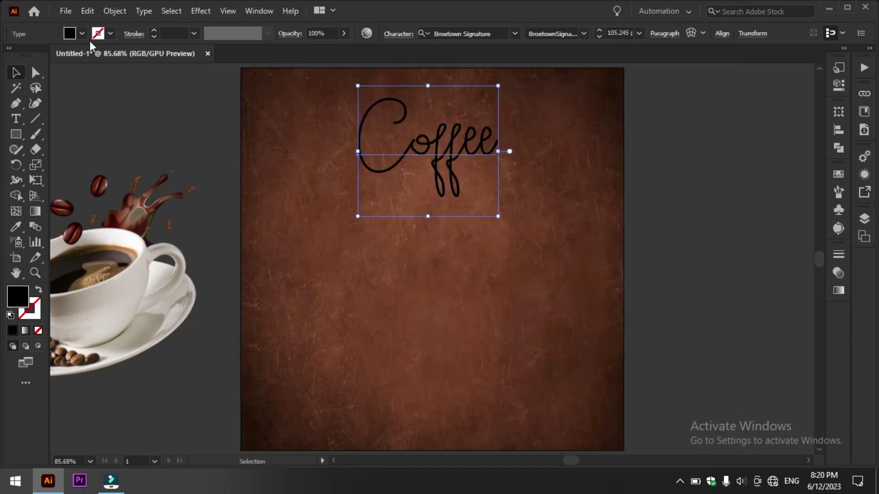
click(82, 33)
click(21, 45)
click(114, 11)
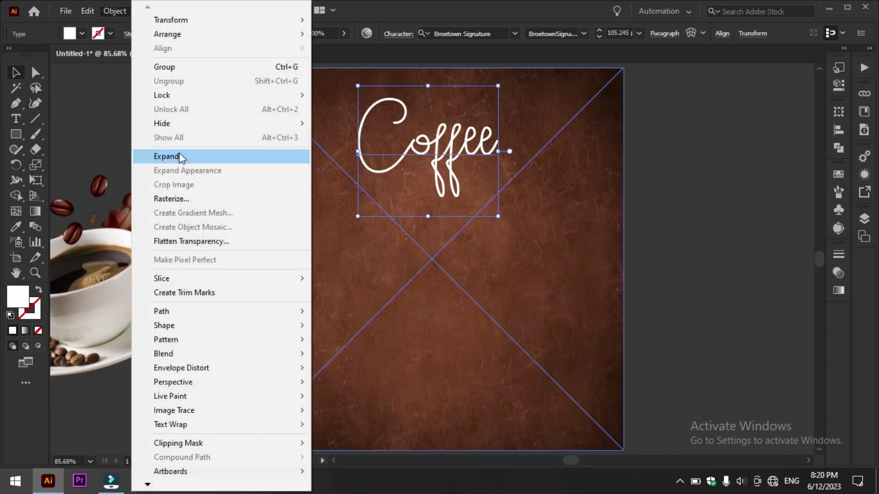
click(179, 155)
click(15, 120)
Add a BROUN text object mid-artboard set in Futura Hv BT.
click(369, 280)
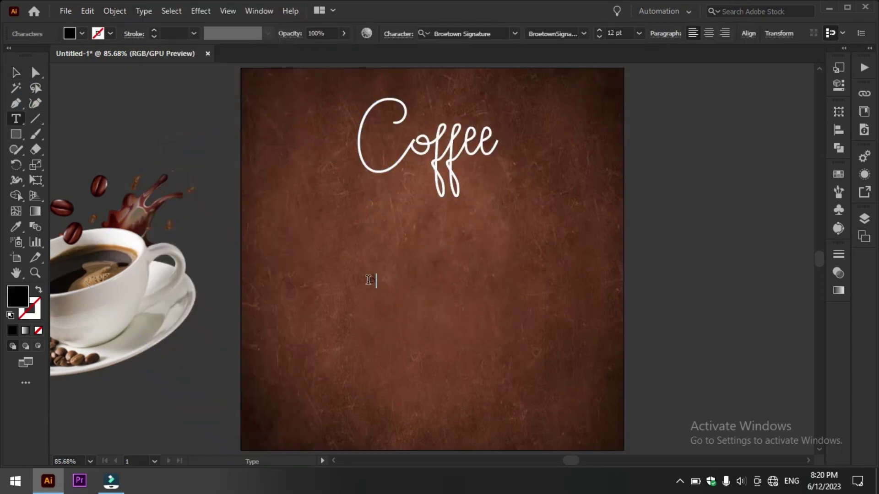
click(515, 34)
text(BROUN)
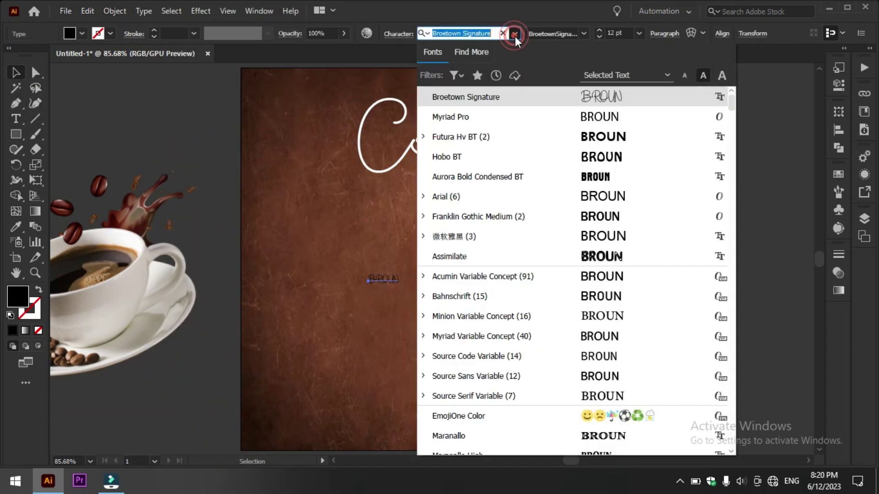
drag(734, 105, 739, 143)
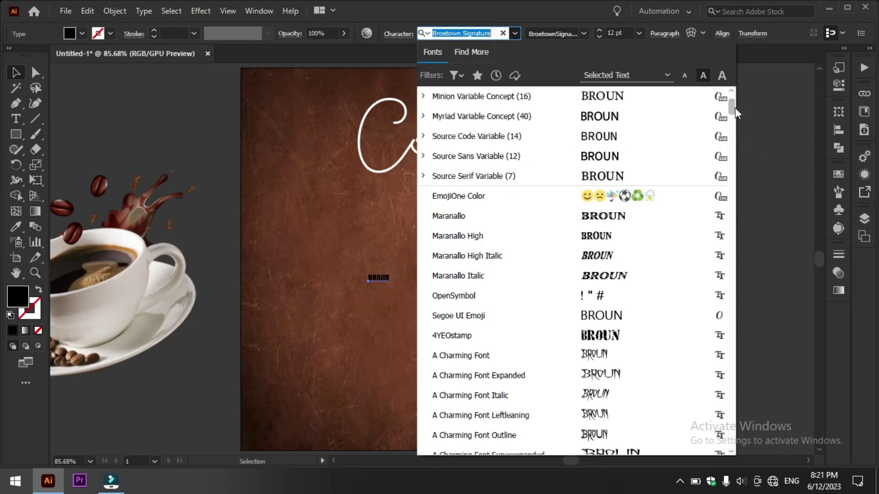
click(730, 150)
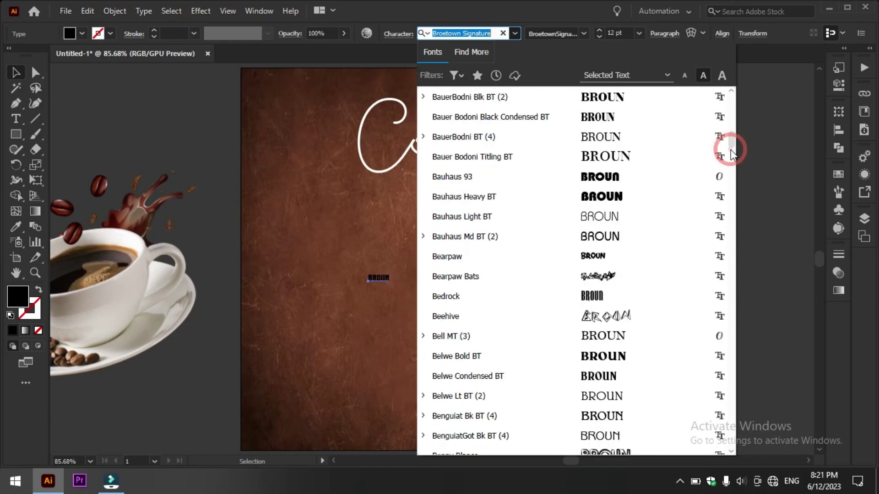
drag(732, 151, 735, 249)
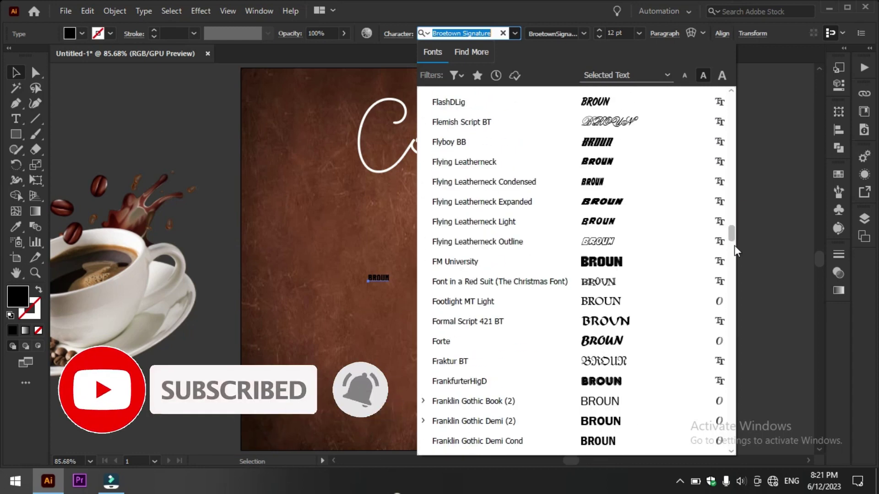
click(526, 348)
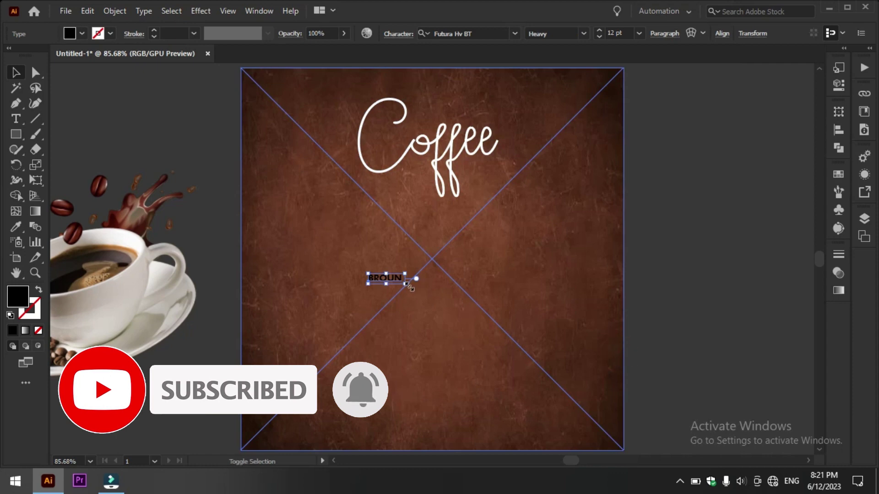
Enlarge BROUN to about 80 pt, sample the background's dark brown, and layer it behind Coffee.
drag(408, 285, 514, 314)
drag(387, 290, 449, 250)
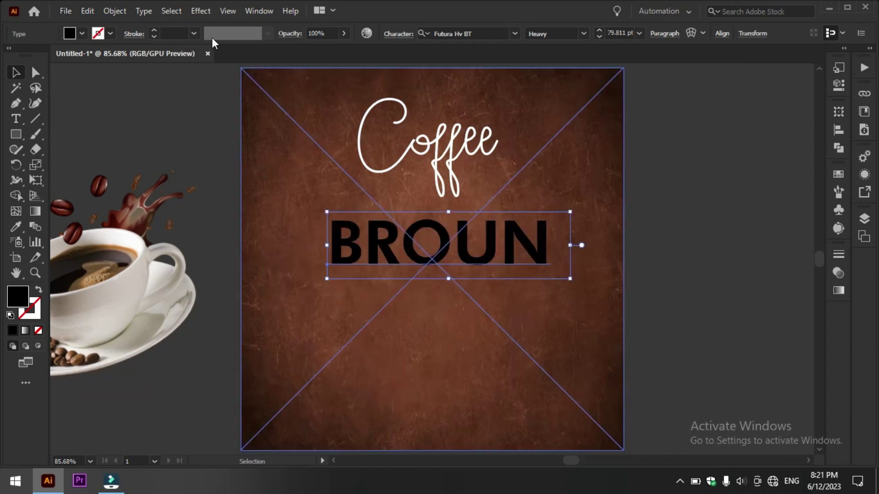
click(82, 33)
click(16, 226)
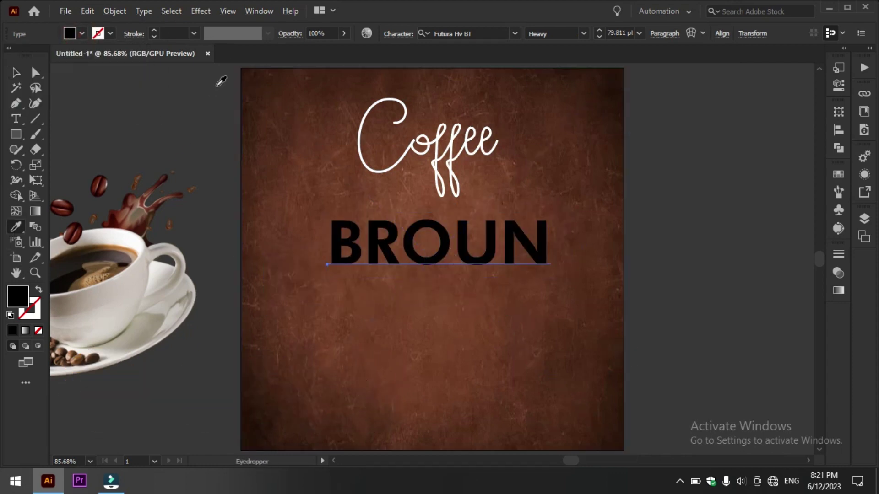
click(249, 75)
key(v)
drag(411, 242, 400, 140)
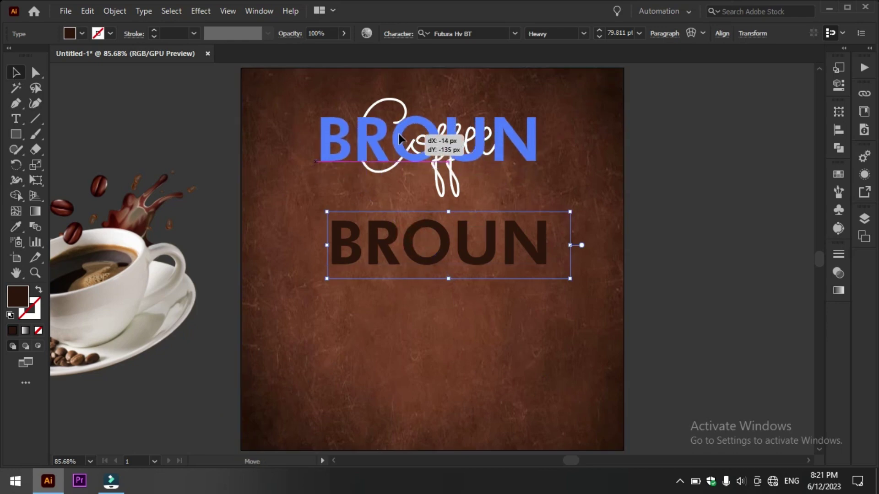
right_click(455, 188)
click(608, 343)
Shift Coffee and BROUN together about 10 px to the right.
click(739, 206)
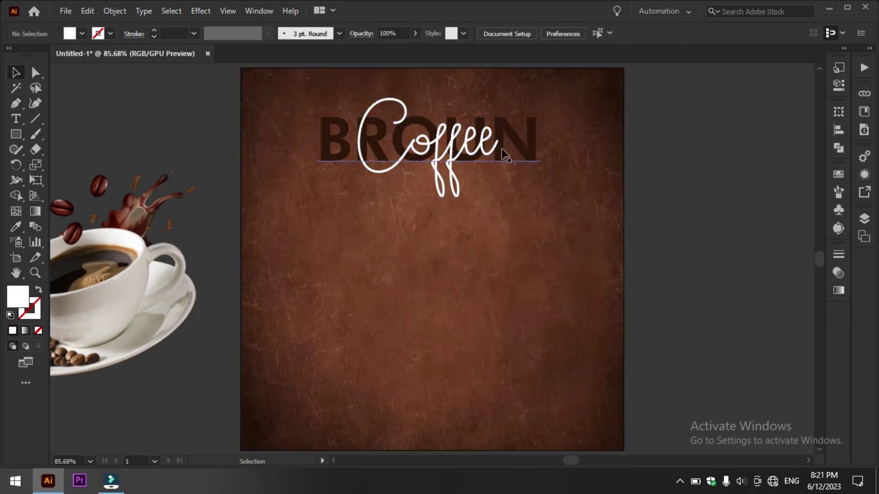
drag(504, 158, 531, 150)
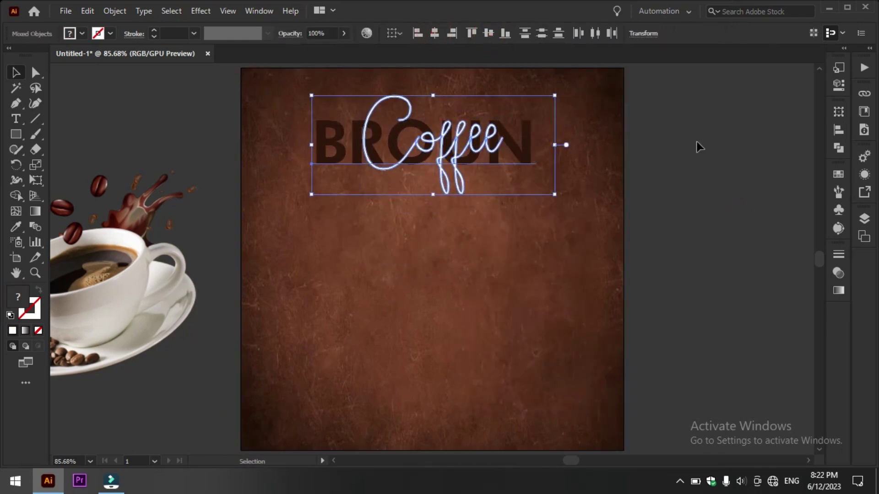
click(690, 114)
drag(461, 260, 583, 1)
drag(494, 149, 499, 149)
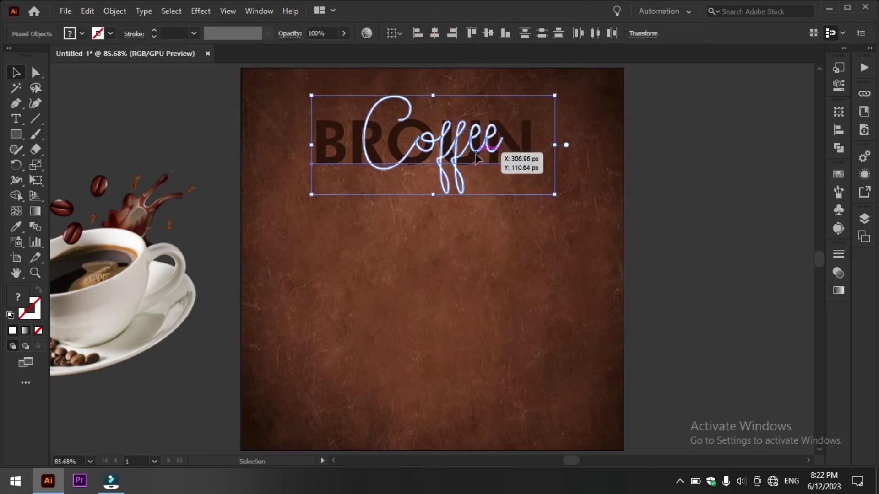
click(691, 141)
Give Coffee a white, 0 px offset, Normal-mode drop shadow as a neon glow.
key(ctrl+plus)
key(ctrl+plus)
key(ctrl+plus)
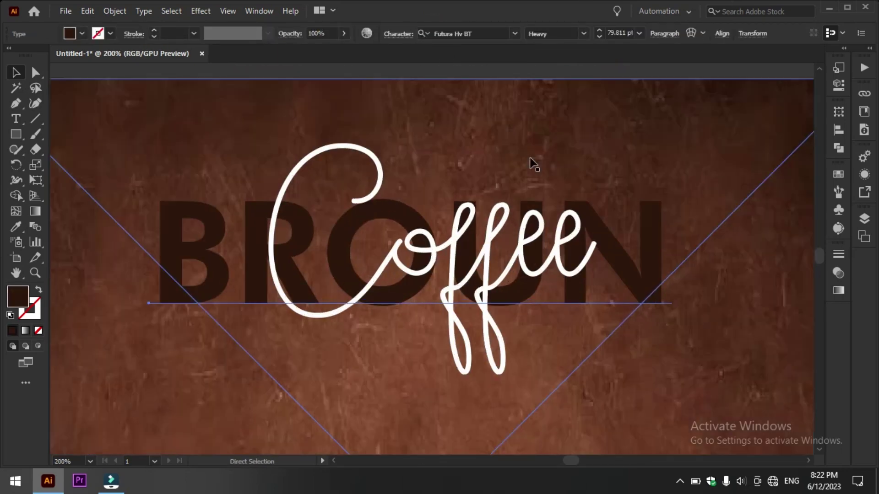
click(384, 192)
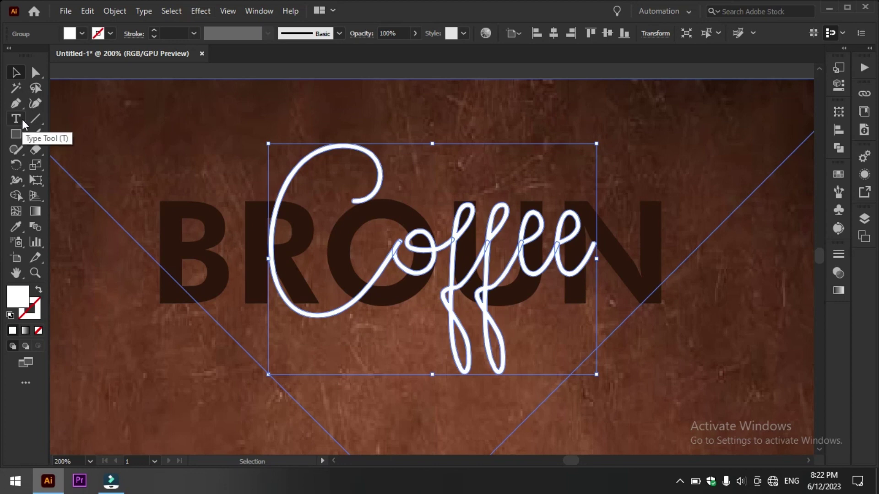
click(200, 10)
click(366, 155)
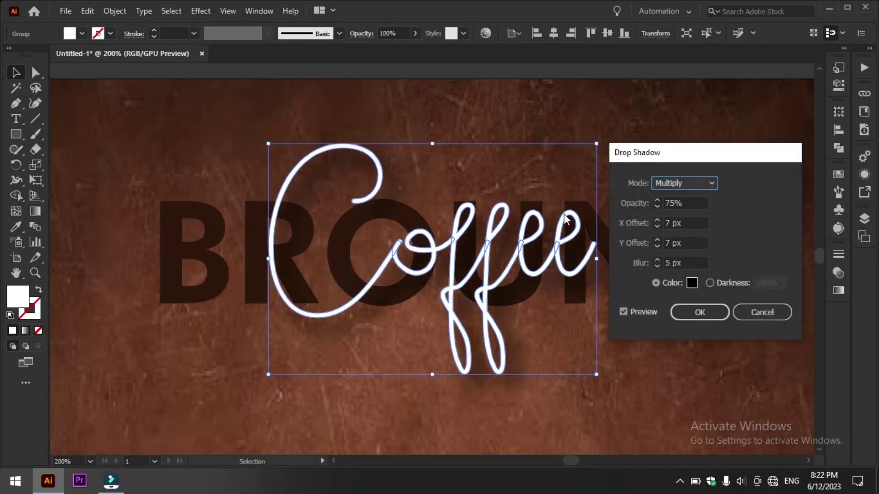
click(692, 283)
click(270, 129)
click(575, 135)
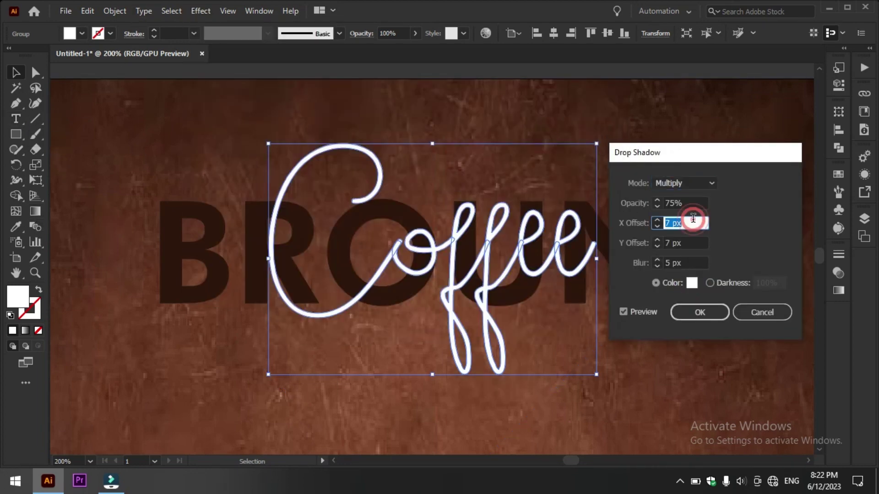
click(694, 219)
text(0)
click(707, 183)
click(693, 197)
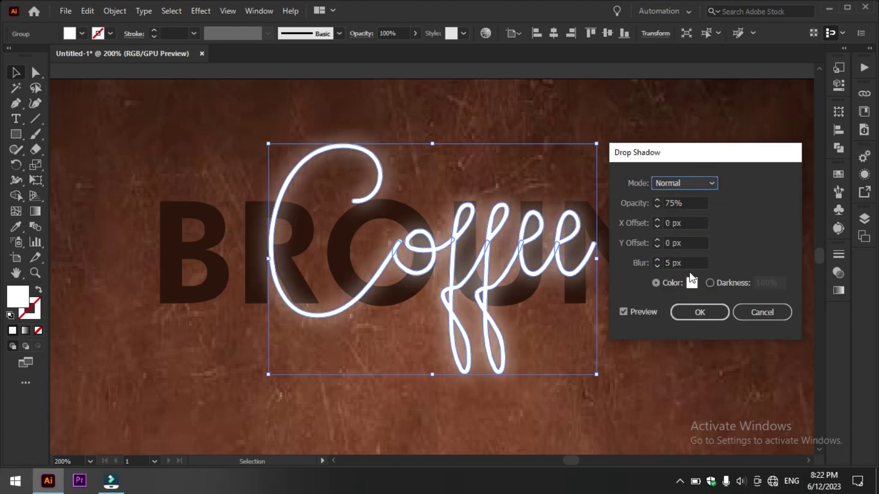
click(689, 312)
Zoom back out to the whole artboard and select the BROUN text.
key(ctrl+0)
click(509, 201)
click(525, 147)
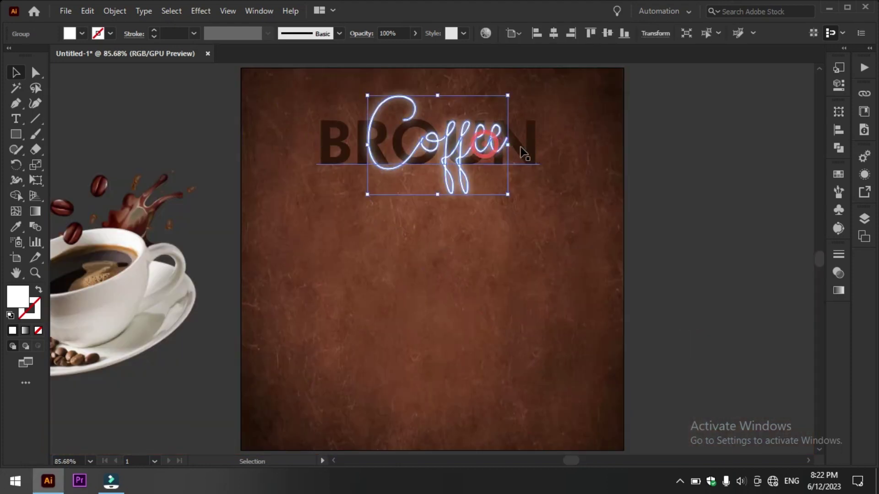
Add a dark brown drop shadow to BROUN.
click(228, 11)
click(366, 157)
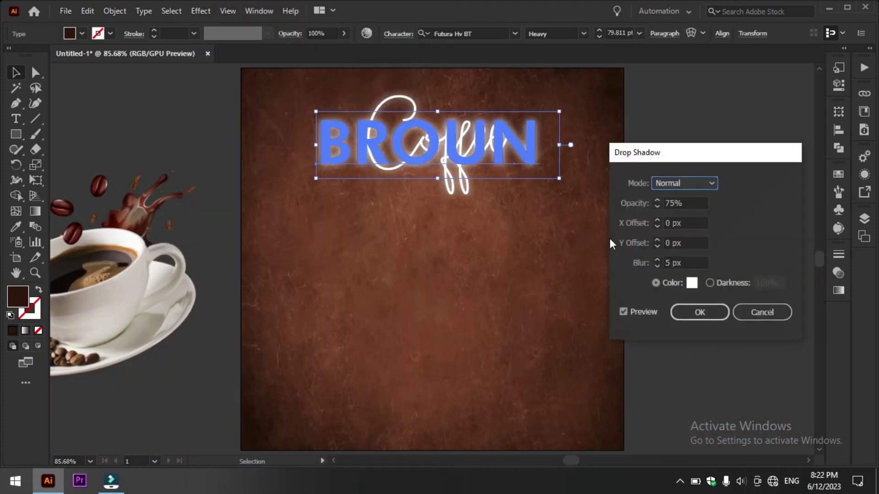
click(692, 282)
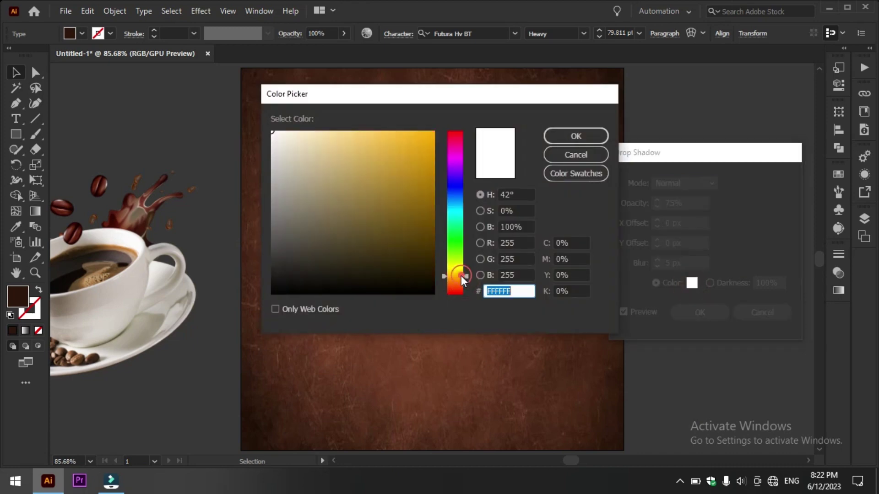
drag(458, 263, 454, 281)
click(432, 265)
key(Return)
click(699, 312)
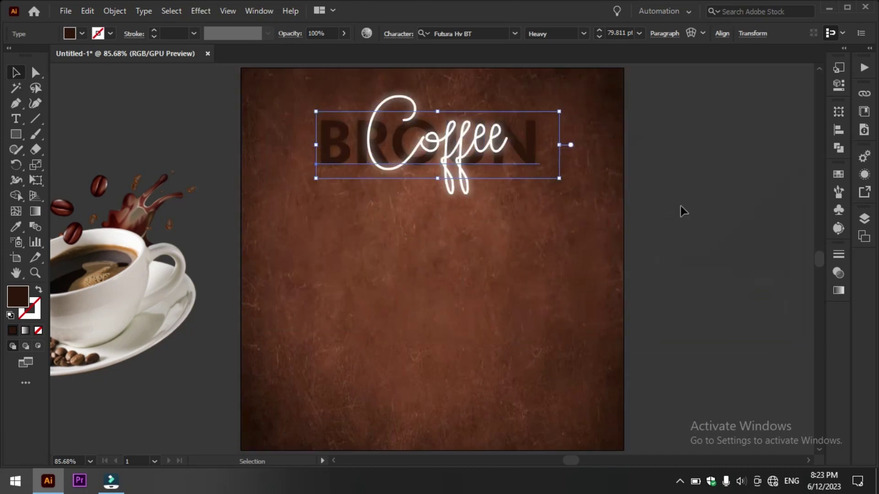
Reopen BROUN's drop shadow from the Appearance panel and raise its opacity to 100%.
click(200, 11)
click(840, 87)
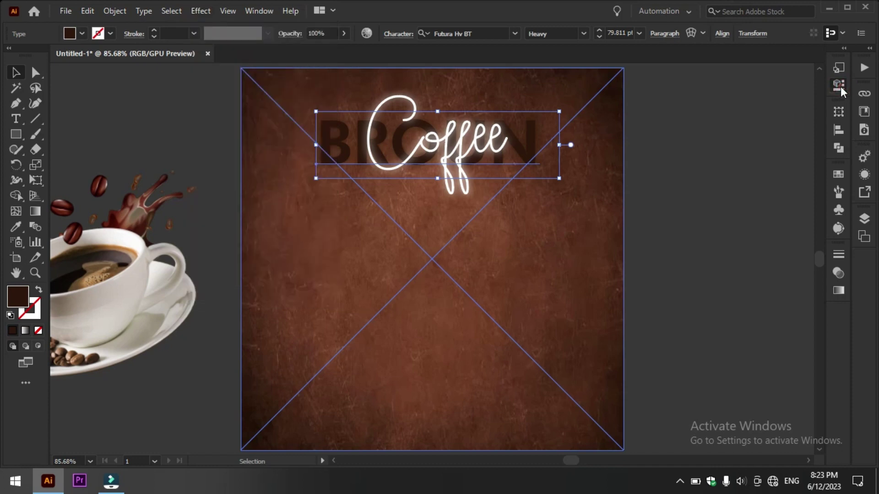
click(840, 87)
click(705, 259)
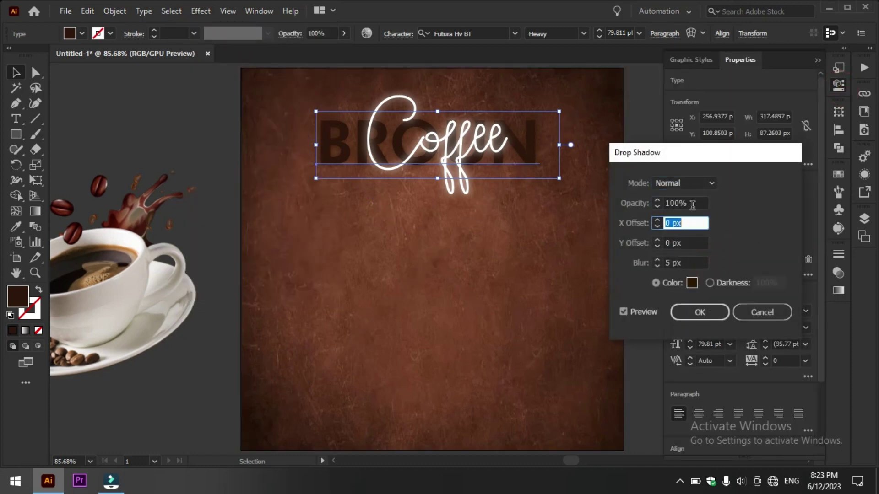
click(712, 312)
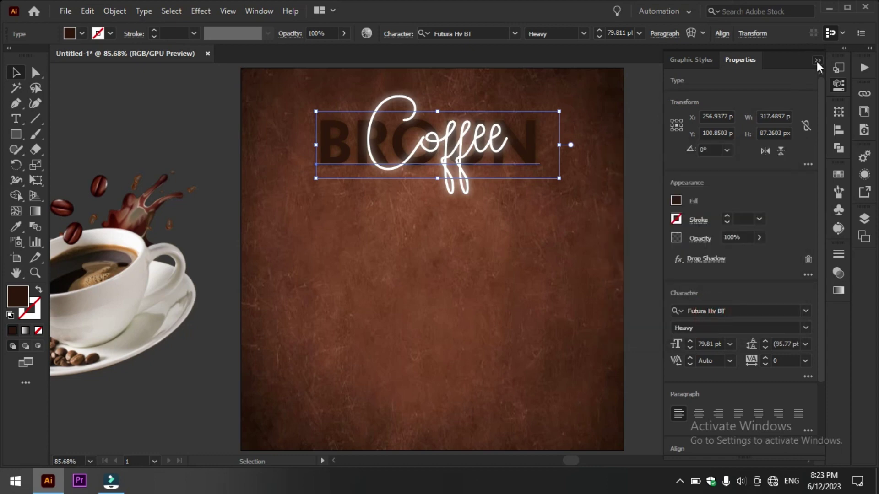
click(817, 60)
click(748, 166)
Bring the coffee cup image onto the poster and nudge Coffee slightly left.
drag(154, 287, 509, 293)
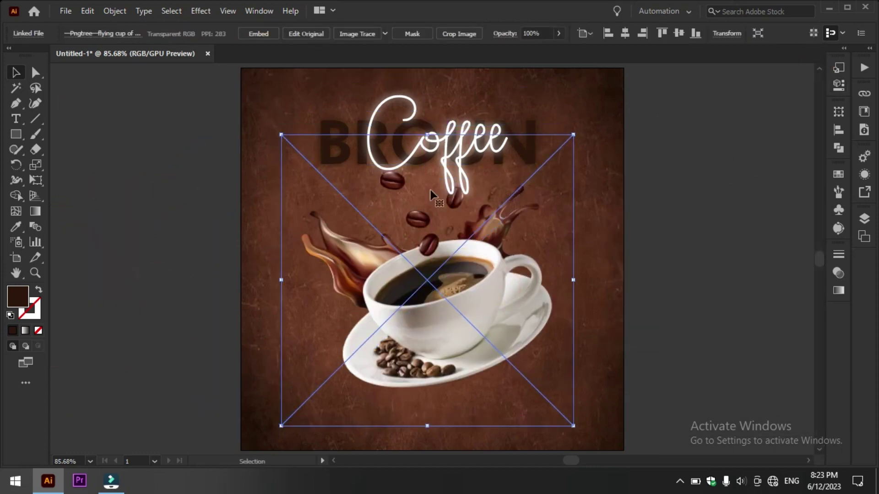
drag(413, 120, 411, 120)
click(205, 150)
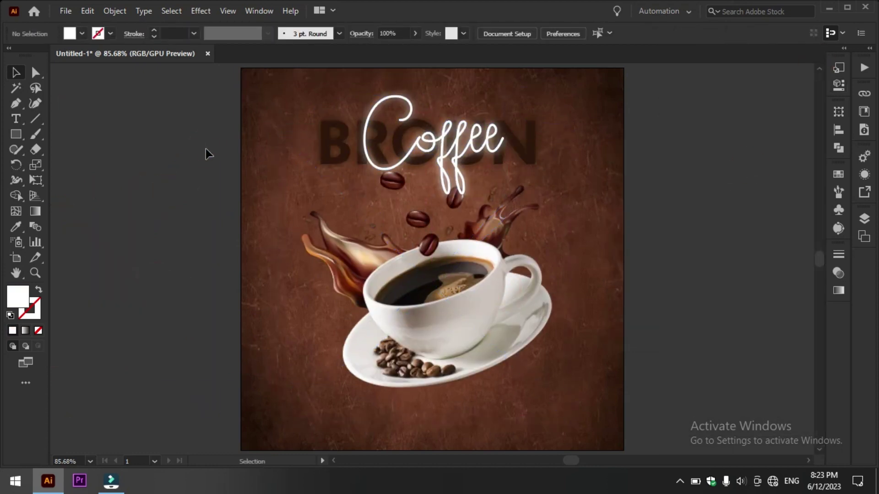
click(260, 286)
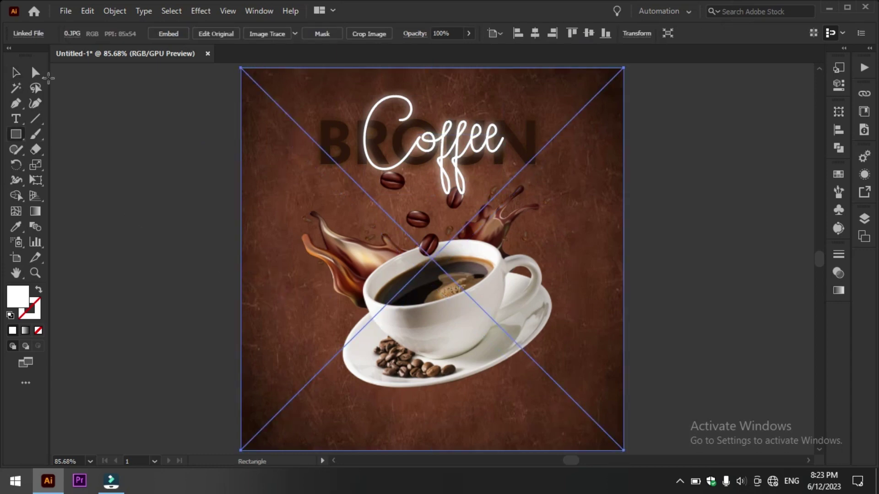
Draw a black ellipse with about 4.6 Gaussian Blur at 50% opacity.
click(164, 176)
mouse_move(16, 134)
mouse_down()
mouse_move(69, 165)
mouse_move(202, 195)
mouse_up()
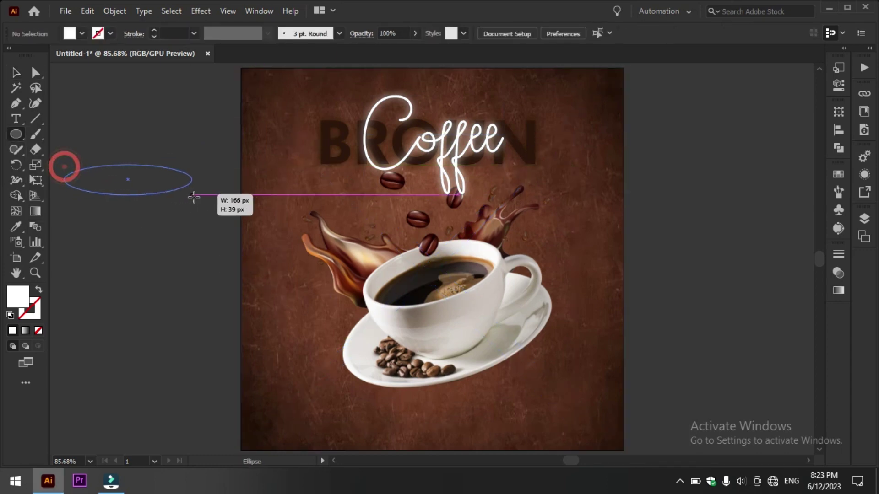
click(82, 33)
click(28, 52)
click(200, 10)
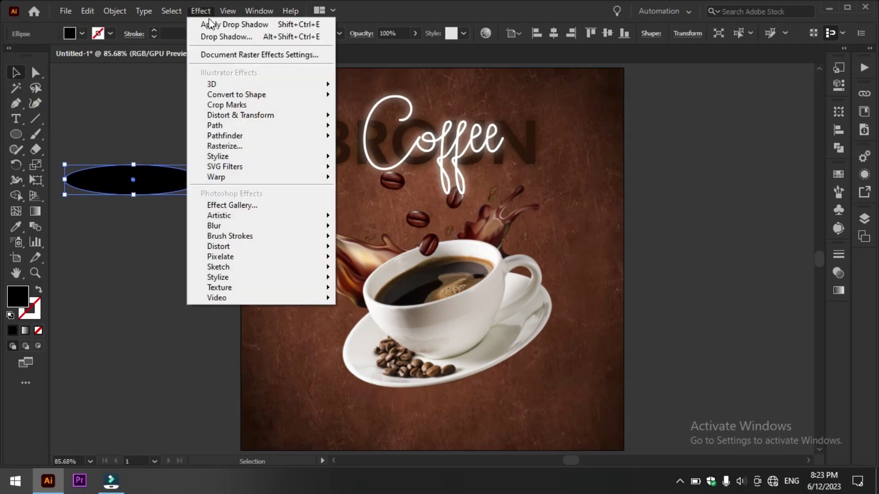
click(350, 228)
drag(460, 223, 402, 223)
click(431, 253)
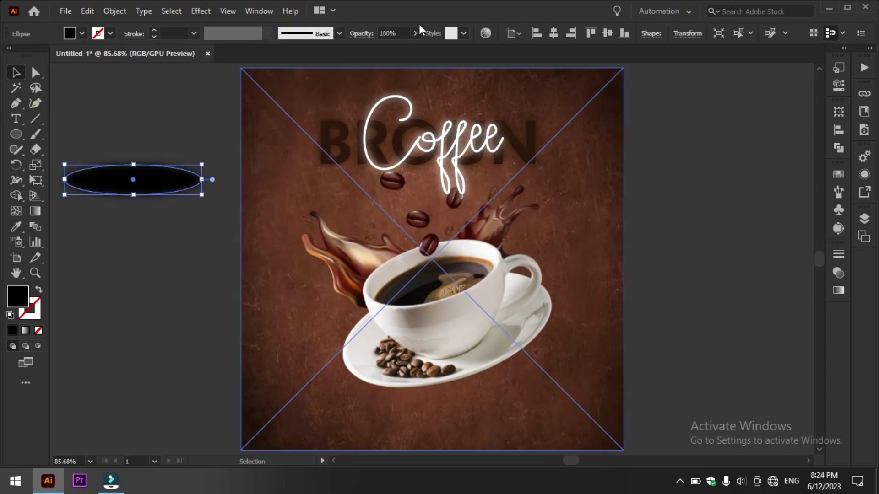
key(Return)
Place the blurred ellipse under the saucer, behind the cup, and group them.
mouse_move(98, 170)
mouse_down()
mouse_move(471, 414)
mouse_move(533, 414)
mouse_move(516, 383)
mouse_up()
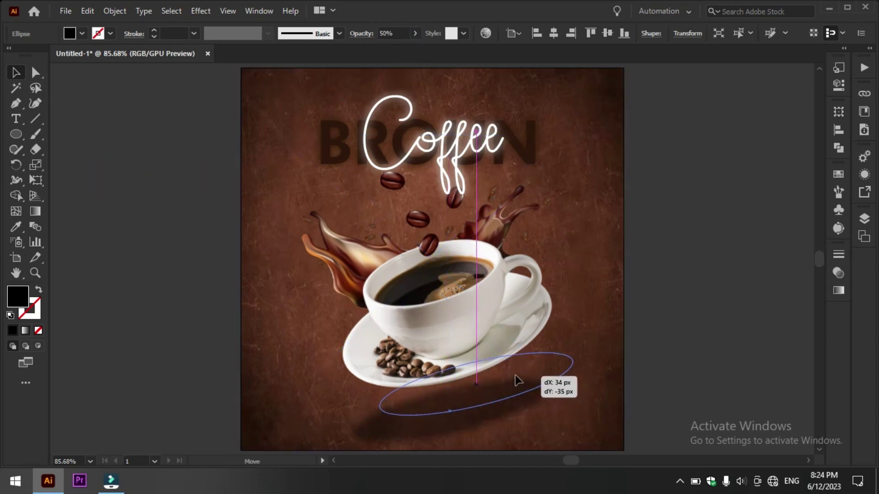
click(748, 323)
right_click(451, 132)
click(723, 269)
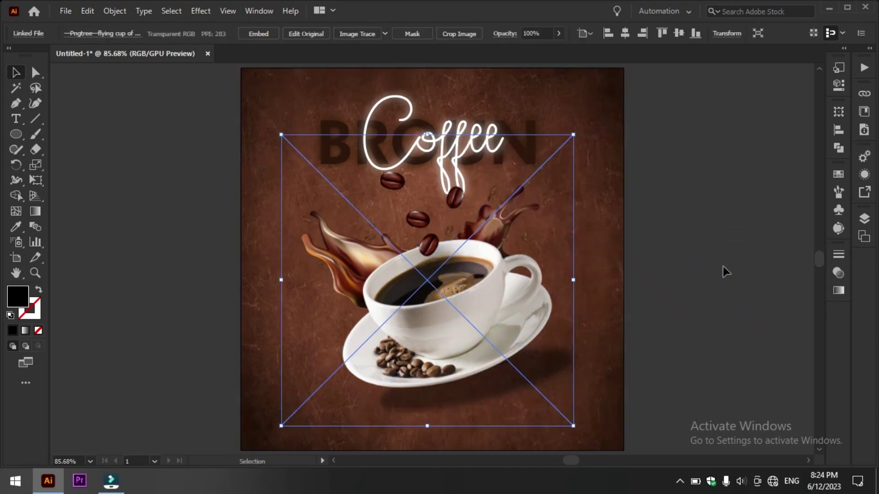
click(434, 416)
key(ctrl+a)
key(ctrl+g)
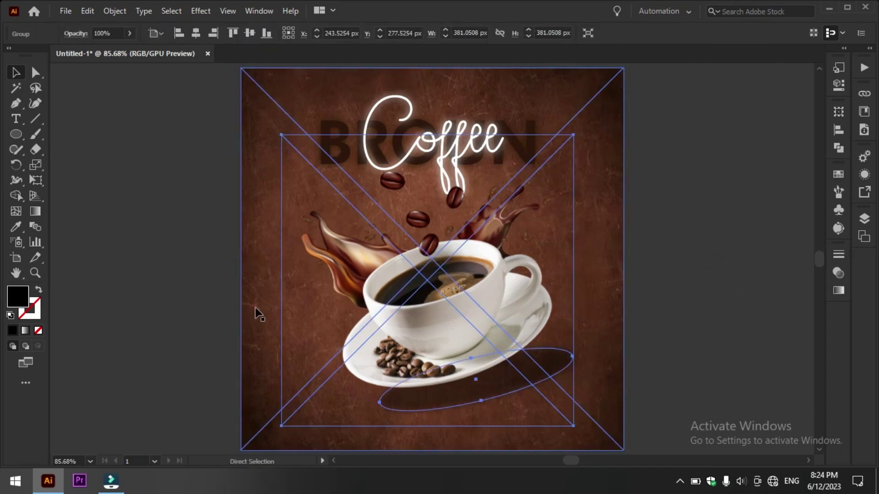
Move the cup group down slightly and shrink it to about 363 px.
click(254, 307)
drag(472, 311, 471, 319)
drag(573, 433, 561, 421)
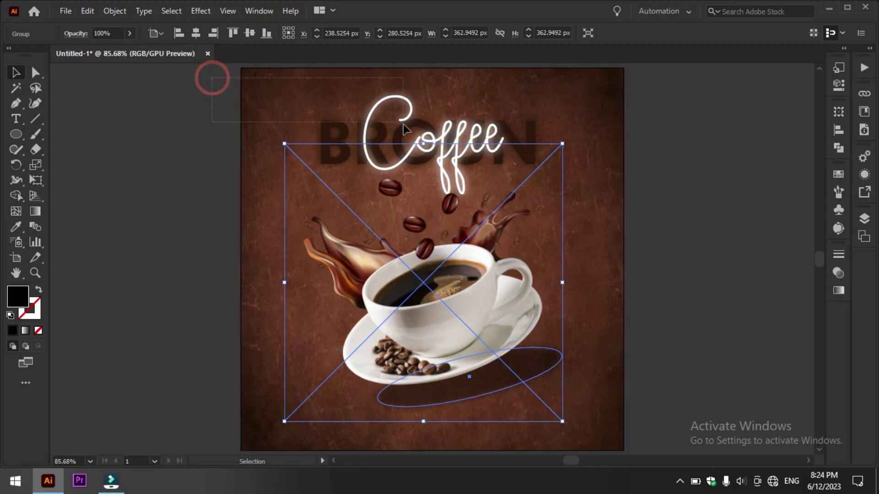
drag(212, 78, 404, 124)
Move Coffee and BROUN up together about 18 px.
drag(202, 79, 457, 126)
drag(524, 140, 531, 119)
click(838, 131)
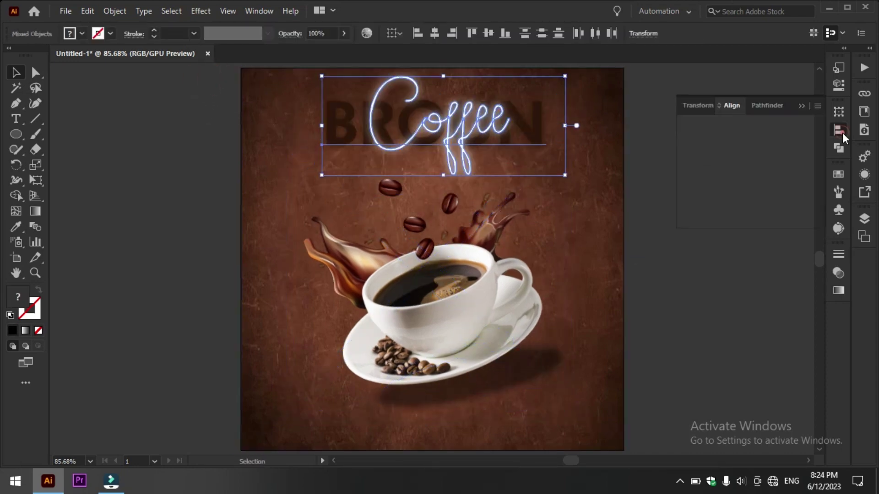
click(743, 258)
click(806, 105)
Try a yellow fill on Coffee, then undo back to the white title and deselect.
click(503, 121)
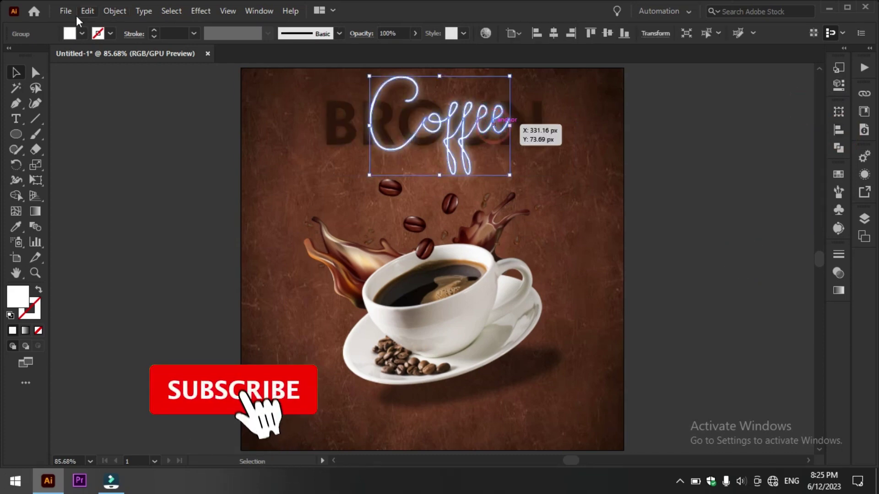
click(82, 34)
click(46, 59)
click(155, 213)
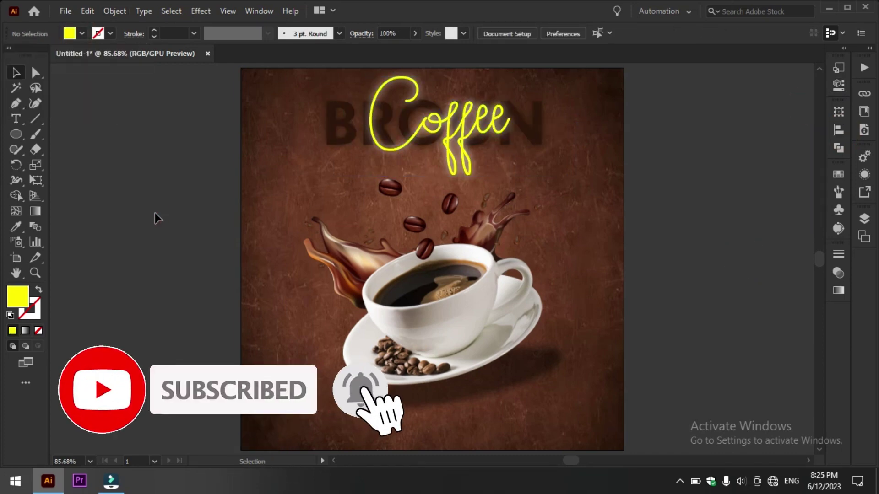
key(ctrl+z)
key(ctrl+z)
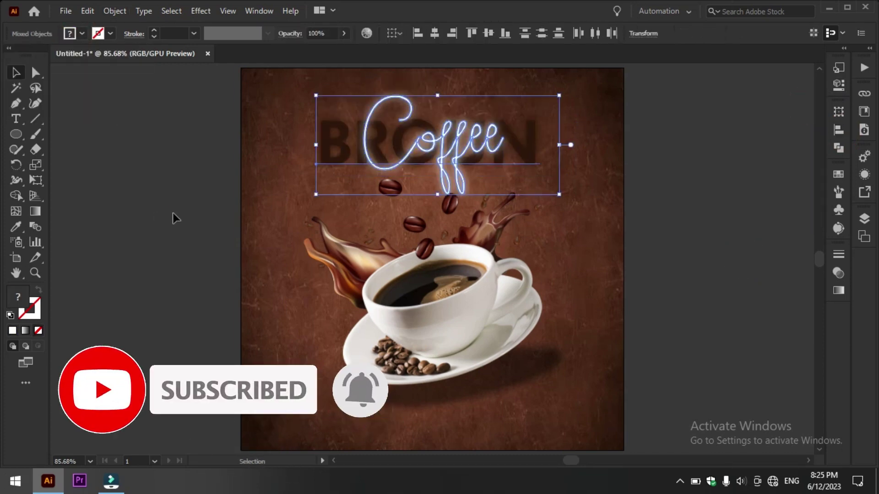
key(ctrl+z)
key(ctrl+a)
key(ctrl+z)
key(ctrl+z)
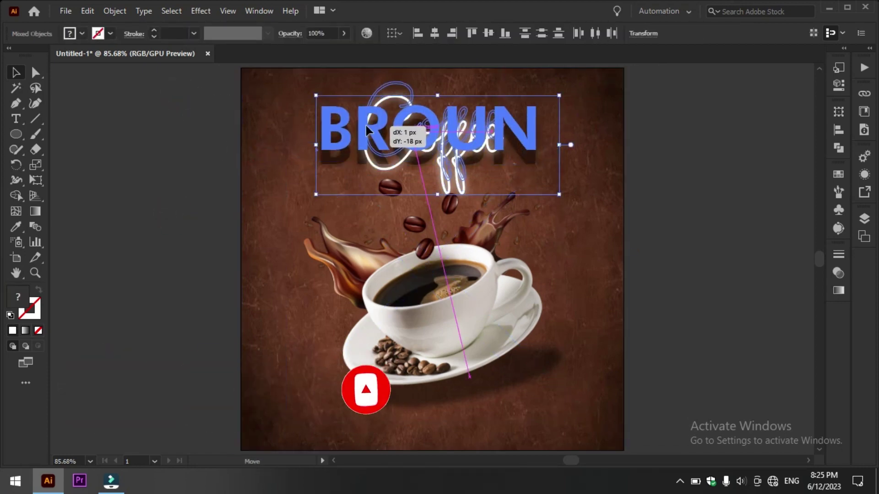
key(ctrl+z)
click(186, 197)
key(ctrl+z)
key(ctrl+z)
Create a rectangle sized 5 by 1000 using exact size entry.
click(16, 133)
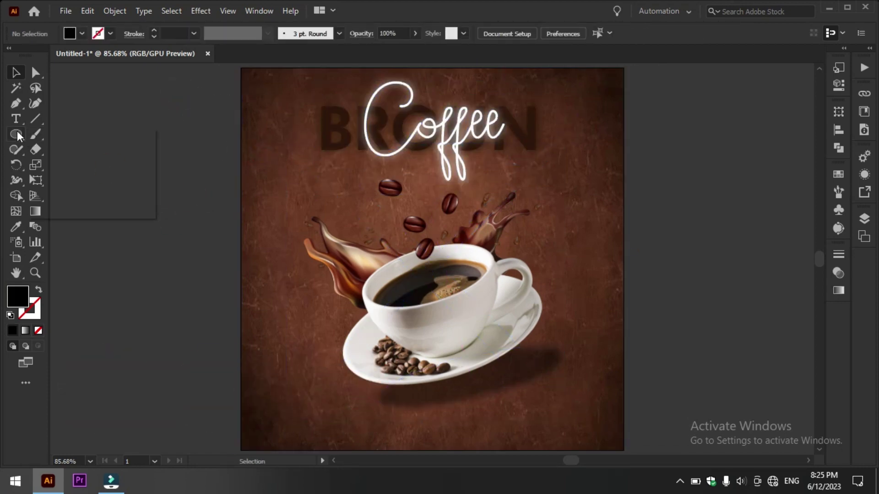
click(166, 144)
text(5)
key(Tab)
text(1000)
key(Return)
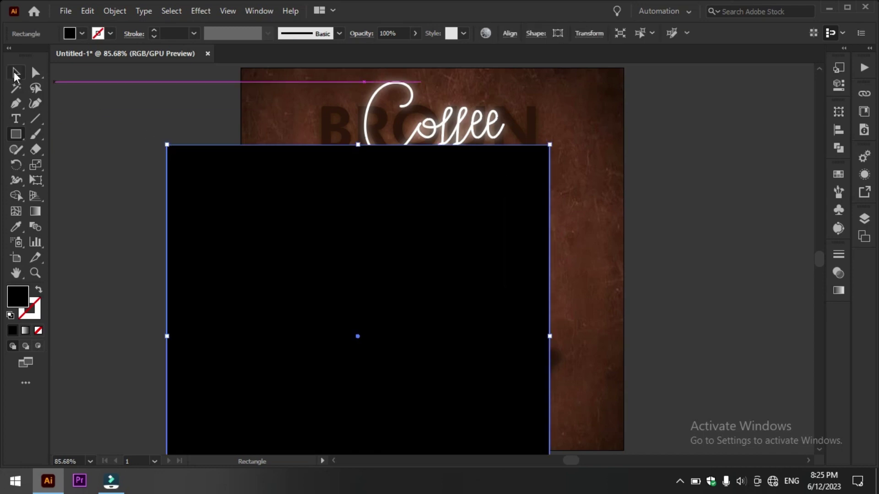
Fill the rectangle with the sampled background brown at 50% opacity and move it over the poster.
click(16, 226)
click(576, 260)
key(v)
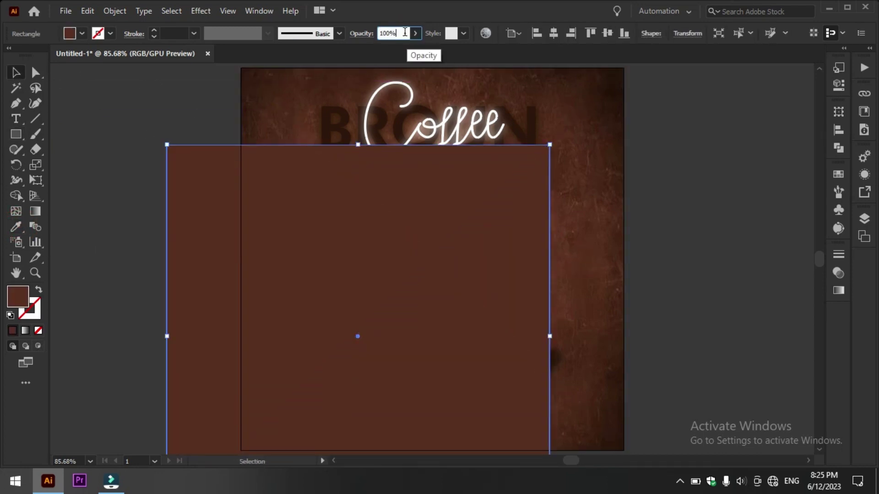
text(50)
key(Return)
drag(199, 189, 98, 153)
Give the rectangle a gradient fill whose right stop is the poster's brown.
click(36, 211)
click(154, 238)
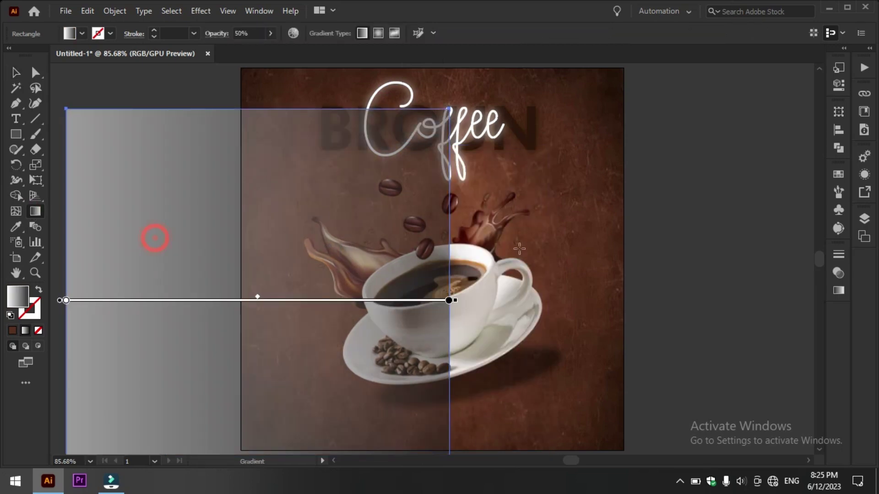
click(838, 291)
double_click(798, 354)
click(635, 261)
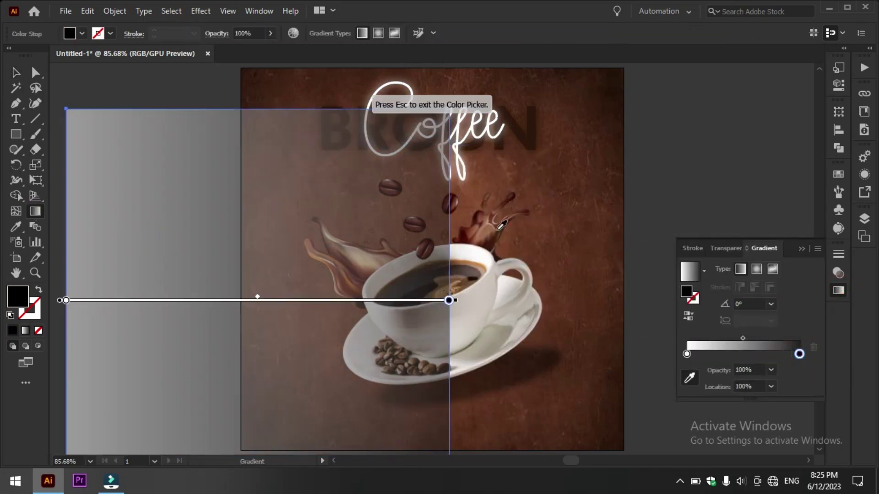
click(521, 391)
Set the left gradient stop to dark brown, make it radial, and reposition the rectangle.
double_click(687, 354)
click(632, 261)
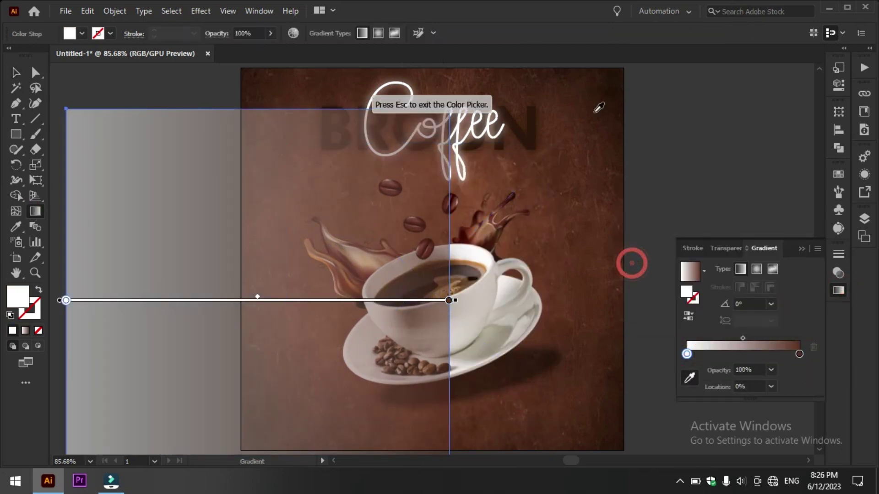
click(614, 85)
click(756, 269)
click(16, 72)
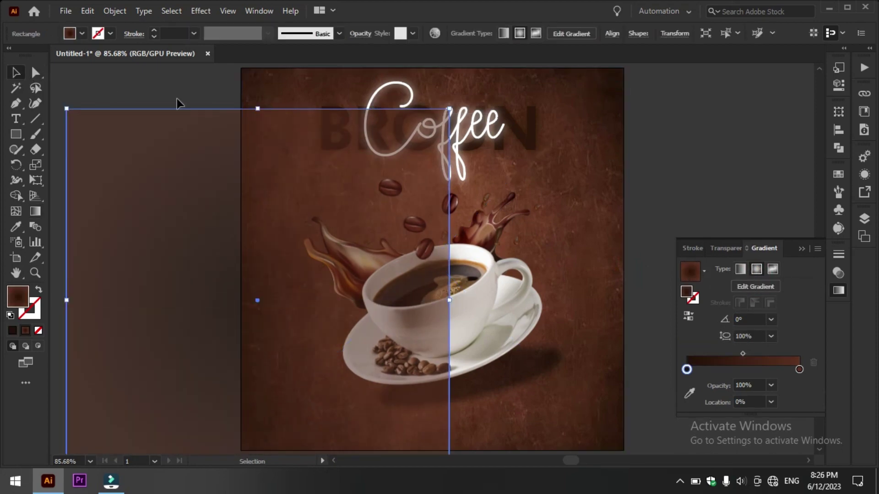
mouse_move(196, 180)
mouse_down()
mouse_move(160, 160)
mouse_move(166, 154)
mouse_up()
key(ctrl+minus)
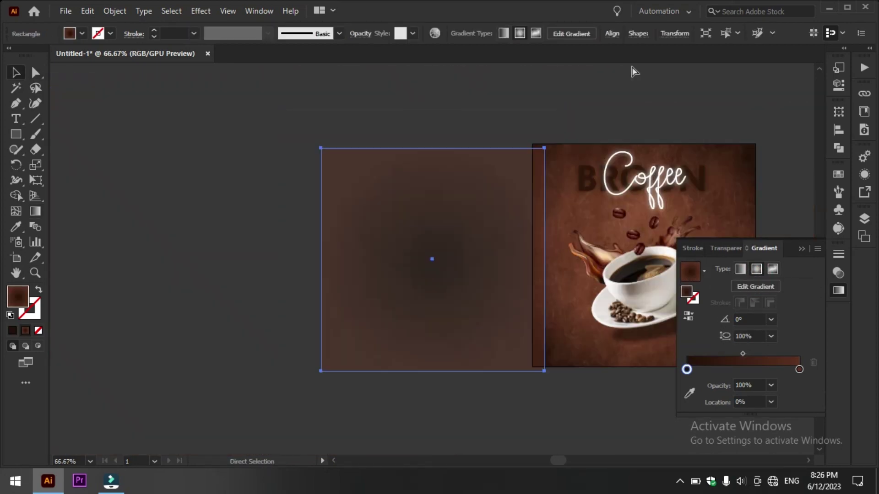
Bring the brown rectangle to front, centre it horizontally on the artboard, and enlarge the cup image.
click(651, 271)
right_click(667, 274)
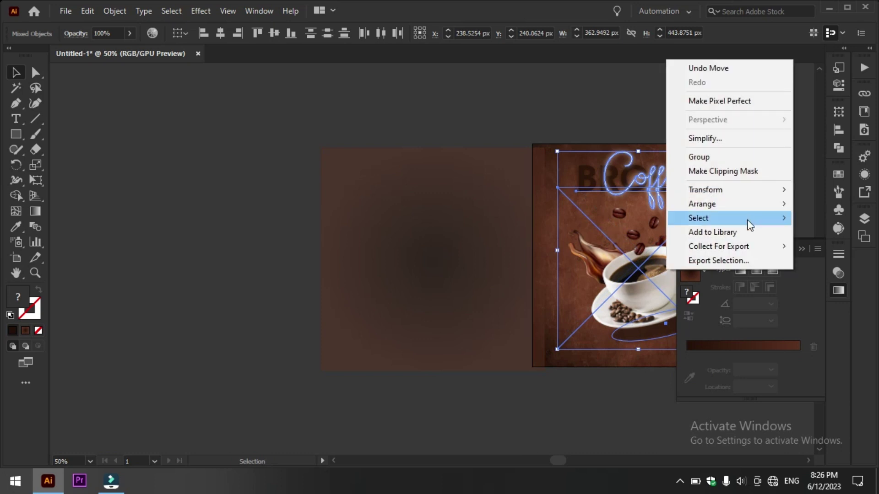
click(641, 204)
drag(365, 204, 471, 204)
key(ctrl+0)
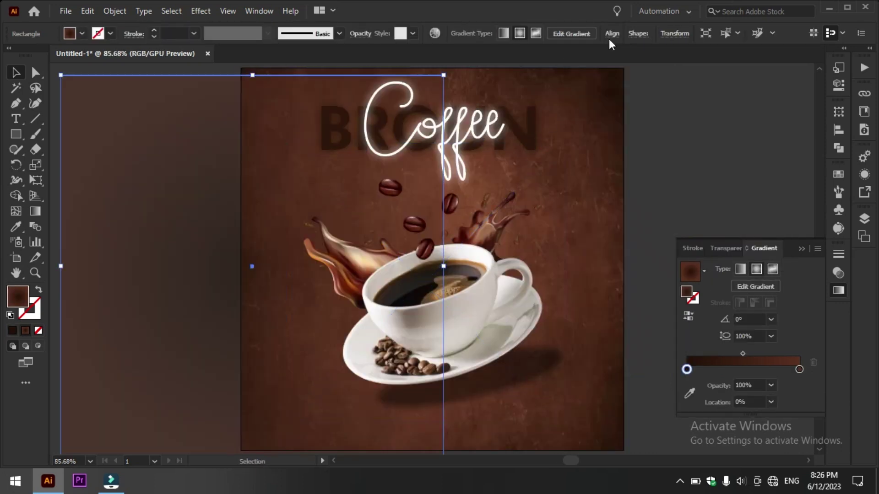
click(612, 33)
click(505, 70)
click(586, 71)
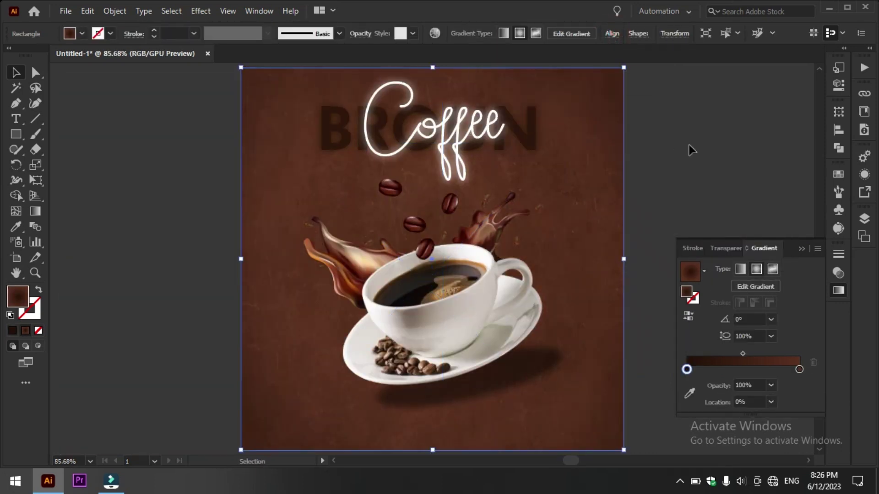
click(466, 284)
drag(540, 420, 569, 428)
Add the phone number text at the poster's bottom left in yellow.
click(730, 94)
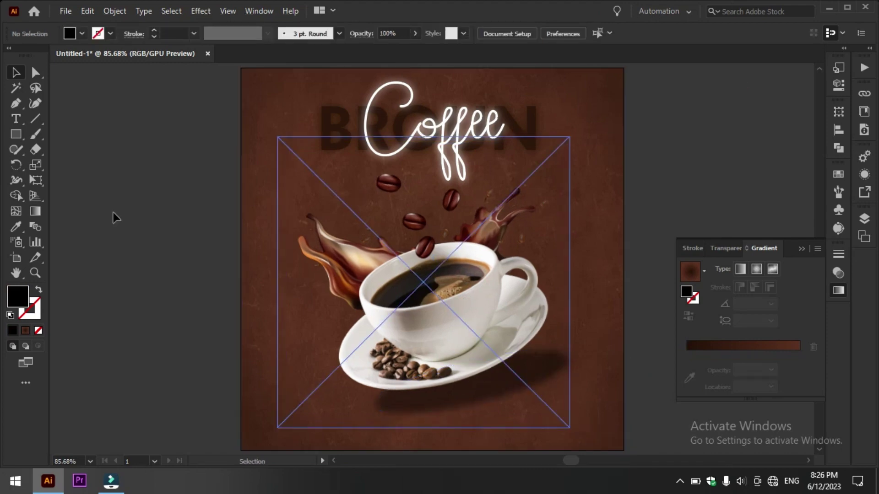
click(19, 119)
click(148, 179)
text(B)
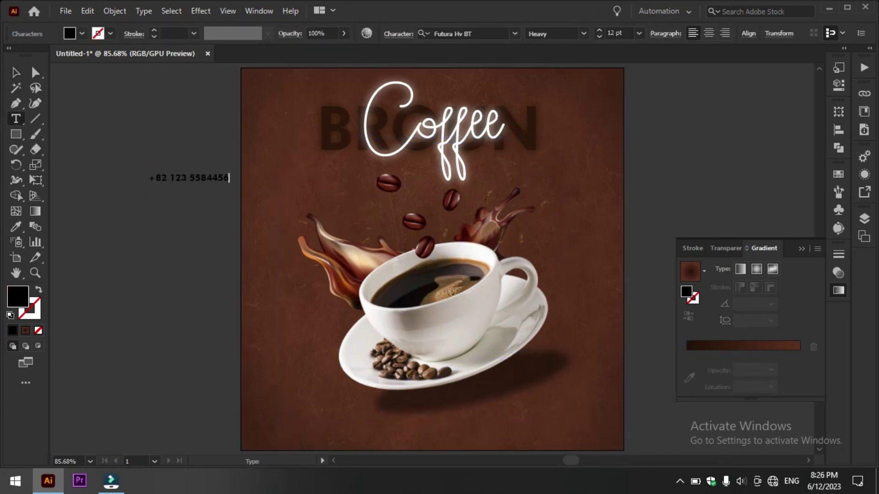
mouse_move(193, 182)
mouse_down()
mouse_move(312, 431)
mouse_move(345, 435)
mouse_up()
click(82, 34)
click(53, 55)
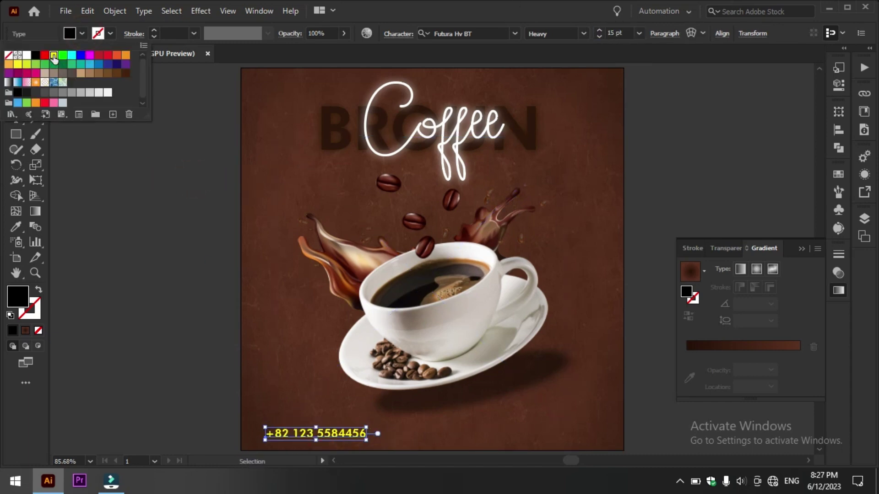
Duplicate the yellow phone number to the poster's bottom right.
key(ctrl+plus)
key(ctrl+plus)
click(552, 403)
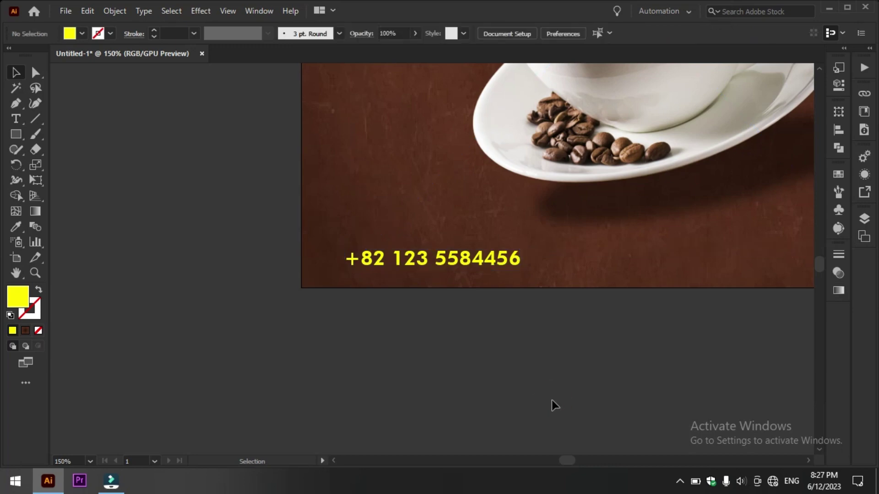
key(ctrl+0)
click(690, 355)
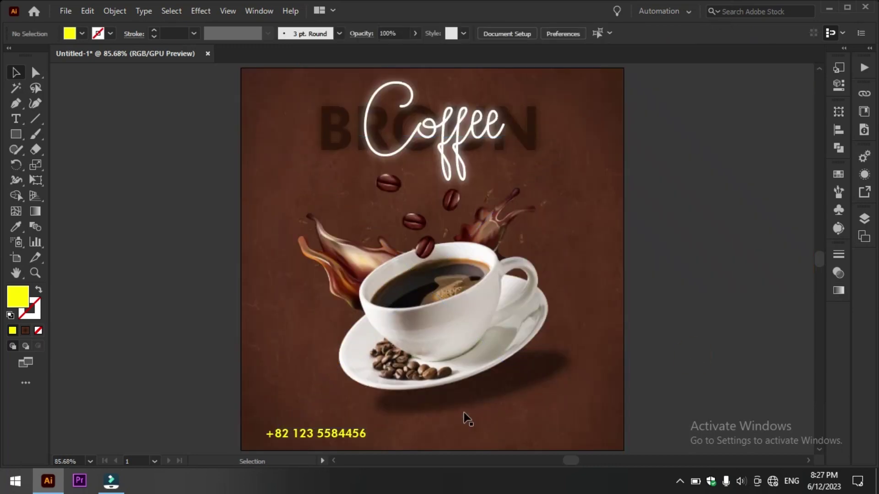
click(344, 439)
drag(344, 438, 567, 438)
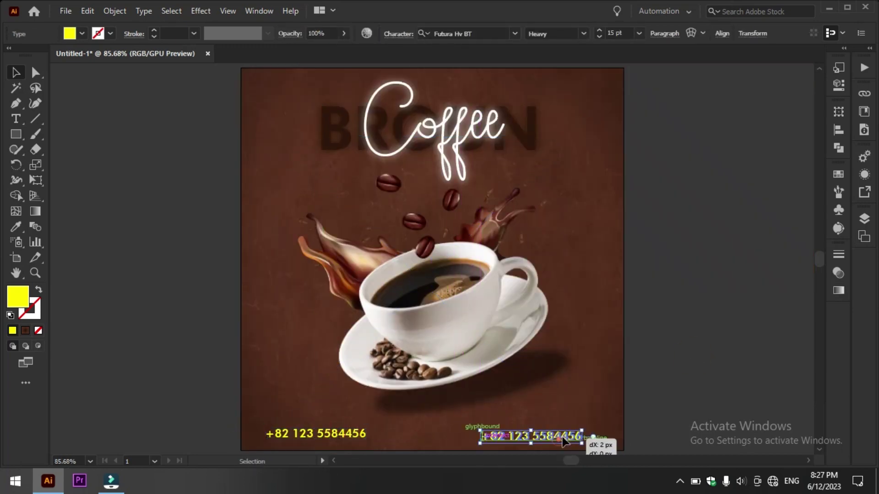
key(ctrl+plus)
key(ctrl+plus)
key(ctrl+plus)
click(16, 123)
triple_click(422, 256)
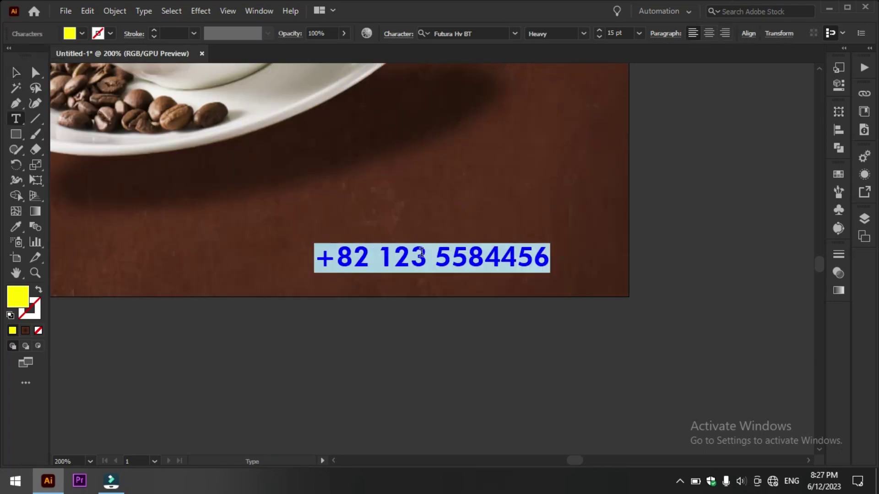
text(www.coffee0.com)
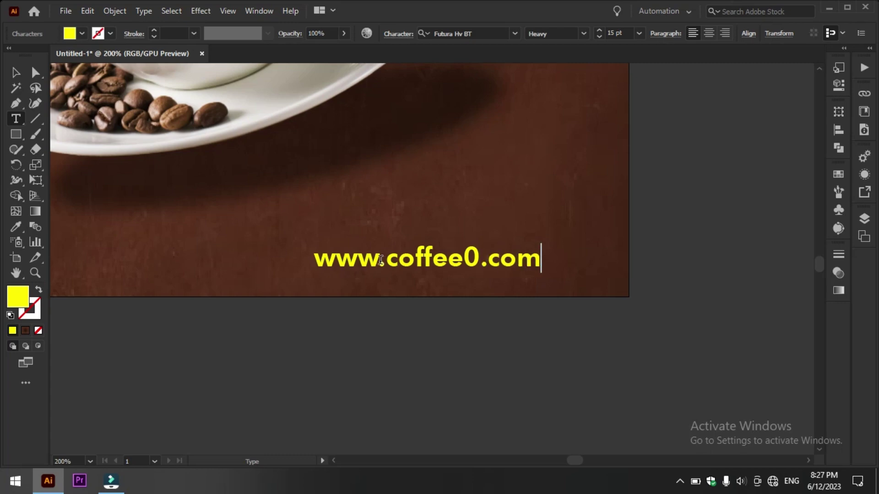
key(Escape)
key(ctrl+0)
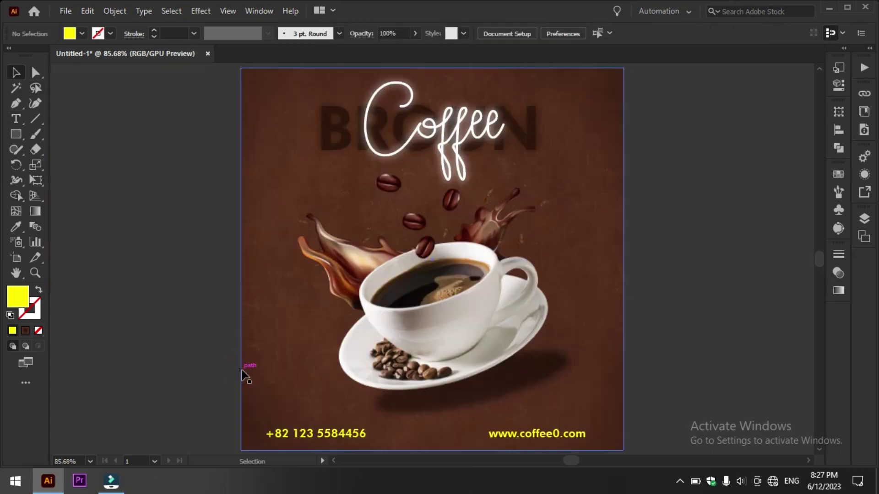
key(t)
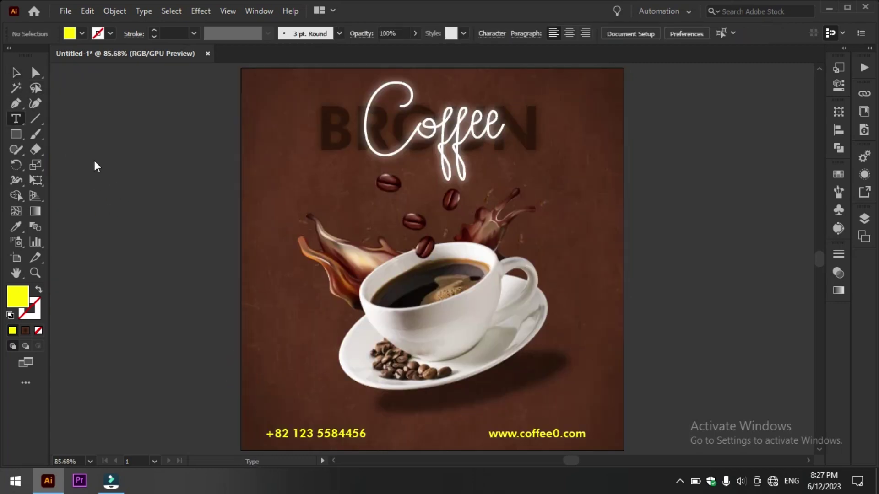
click(95, 160)
text(5$)
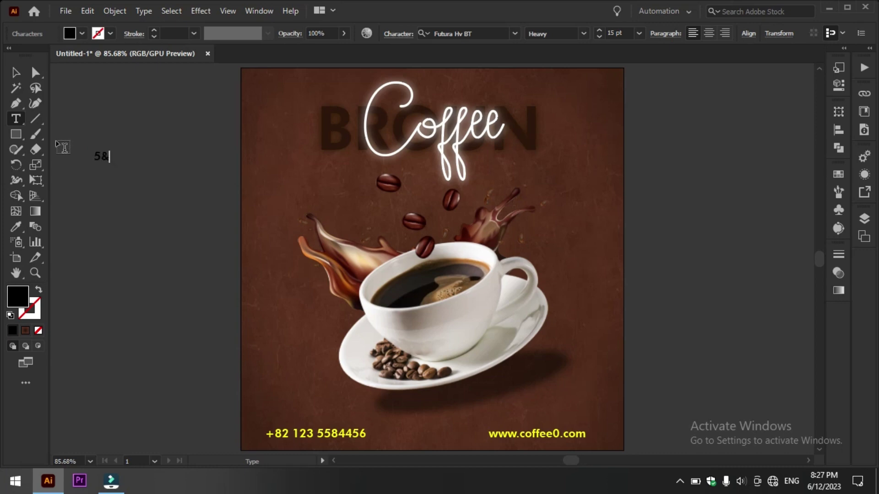
Scale the 5$ text much larger and draw a circle left of the coffee cup.
click(13, 73)
drag(108, 161, 172, 196)
click(157, 245)
click(16, 134)
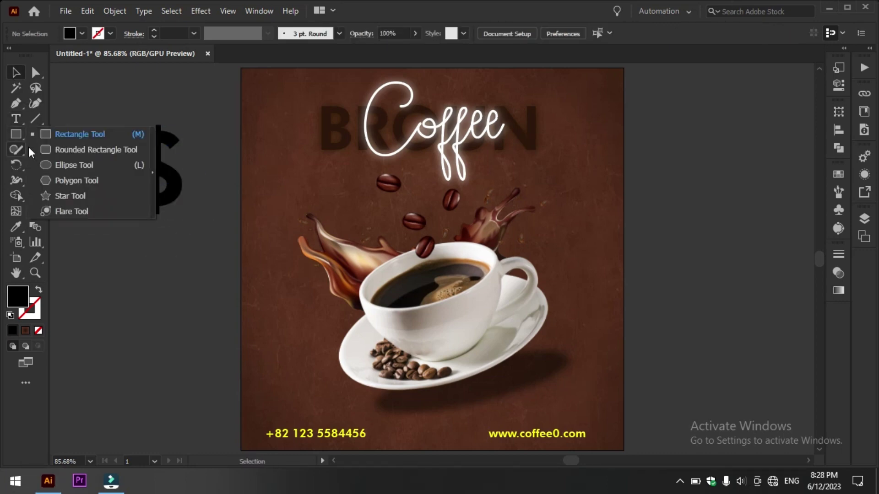
click(73, 165)
drag(294, 173, 364, 249)
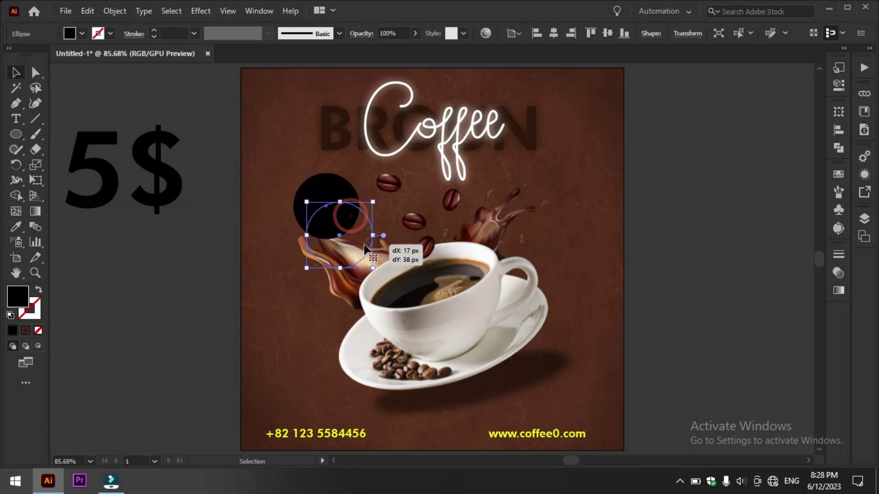
Fill the circle with a dark brown colour.
key(ctrl+equal)
key(ctrl+equal)
key(i)
click(268, 202)
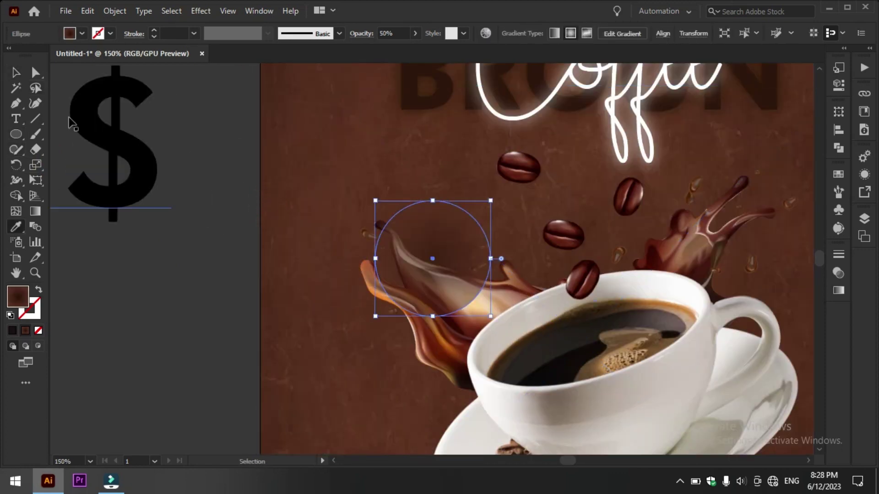
click(71, 122)
click(82, 33)
click(125, 73)
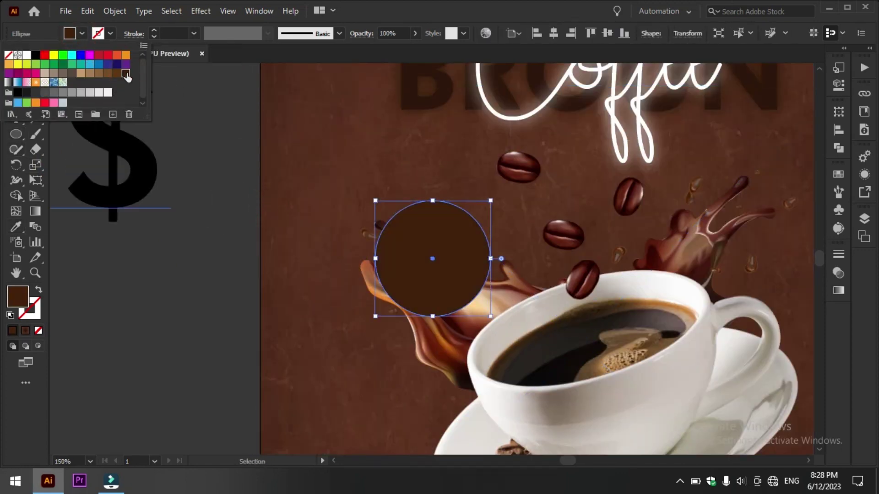
click(127, 78)
Apply an Effect > Stylize > Drop Shadow to the circle with default settings.
click(172, 299)
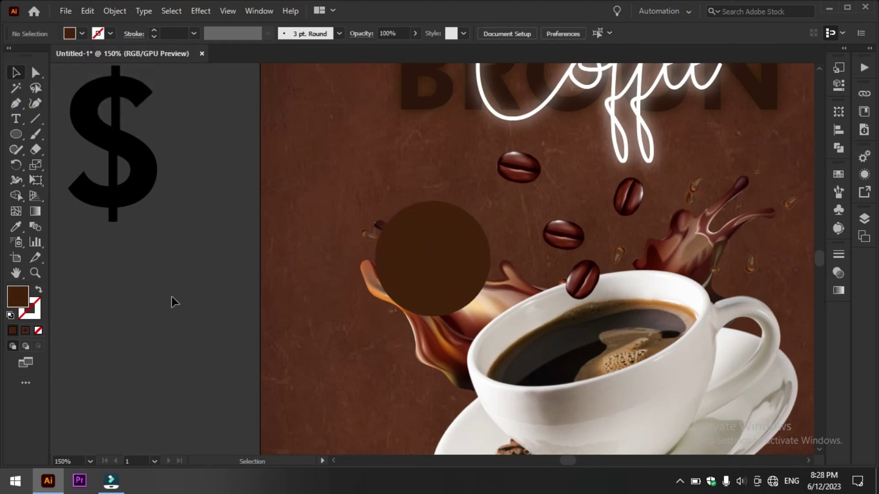
click(441, 245)
click(201, 11)
click(344, 157)
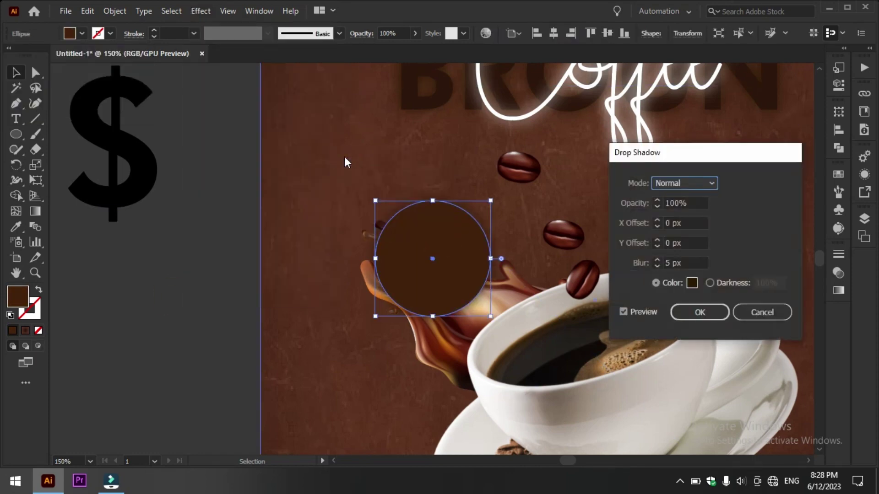
key(Return)
Move the 5$ text onto the brown circle and bring it in front of the circle.
click(143, 258)
drag(147, 206, 521, 285)
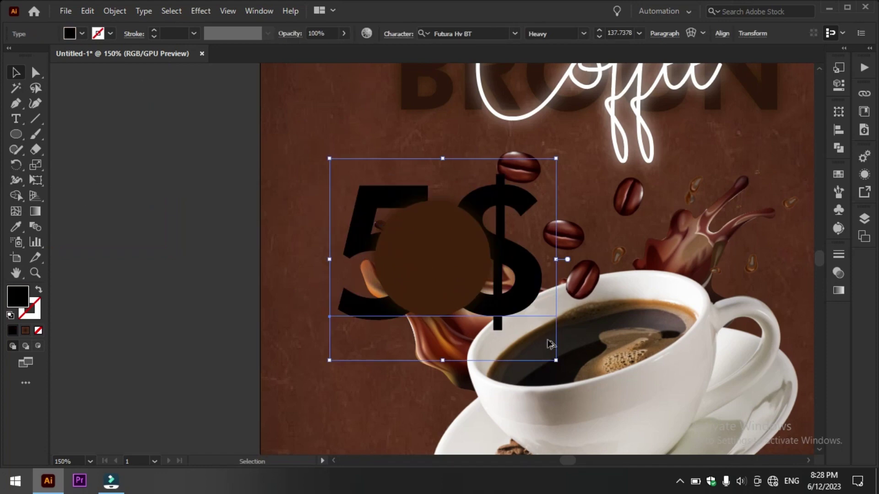
key(ctrl+shift+bracketleft)
key(ctrl+equal)
key(ctrl+equal)
right_click(477, 296)
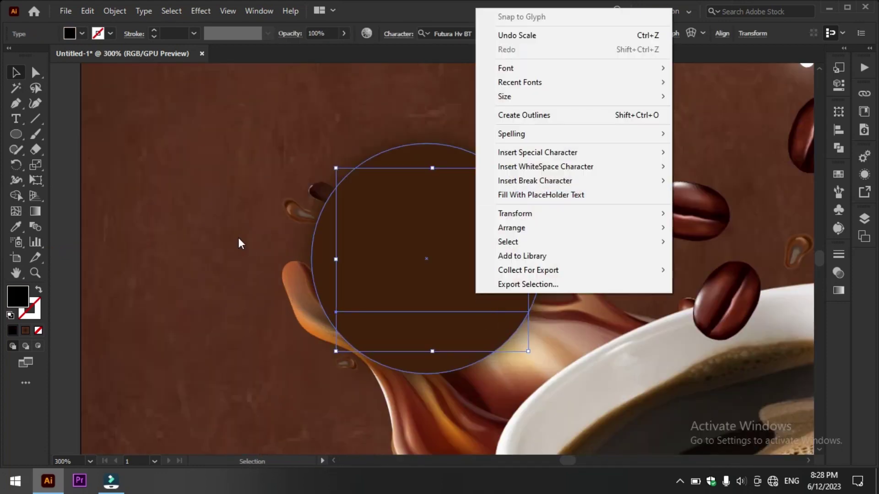
click(384, 261)
ctrl+click(403, 262)
key(ctrl+bracketright)
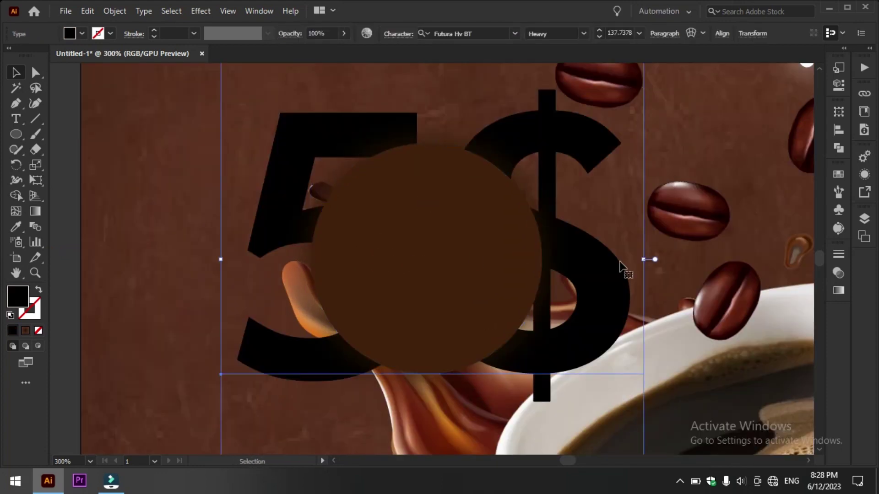
right_click(620, 268)
click(539, 399)
Make the 5$ text white at 77 pt and shrink it to fit inside the circle.
click(82, 33)
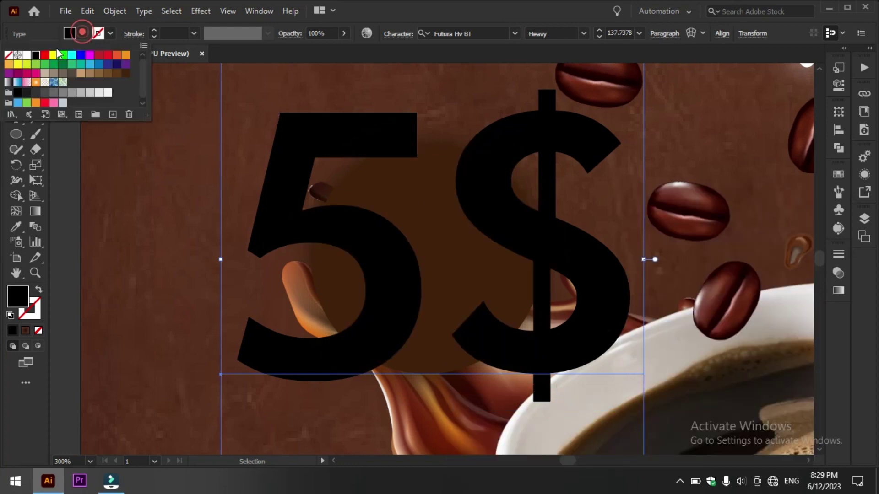
click(26, 55)
text(77)
key(Return)
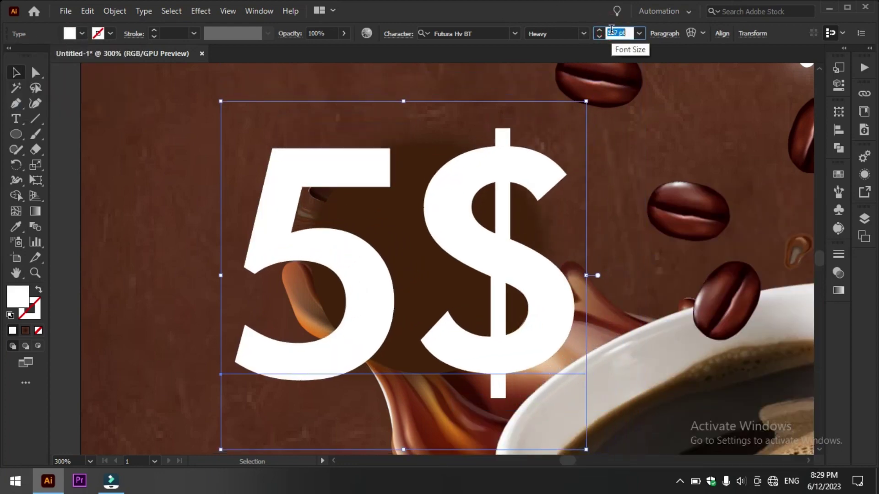
drag(438, 331, 531, 285)
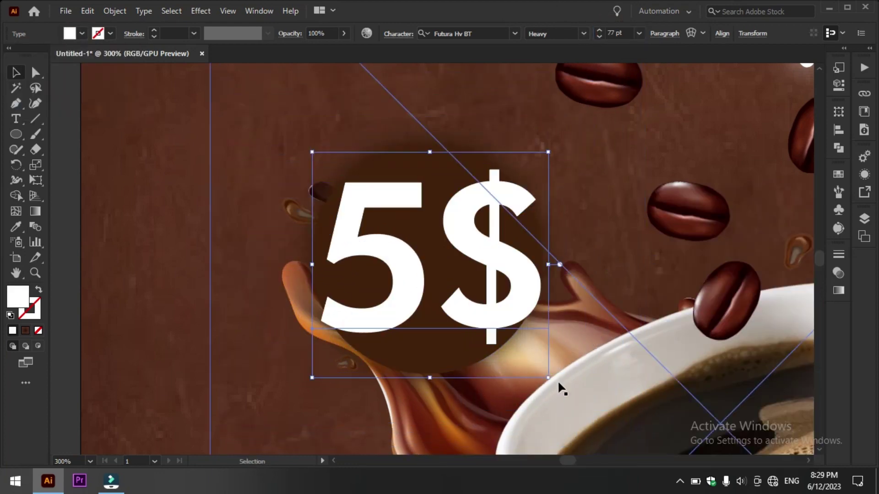
drag(552, 377, 525, 366)
drag(515, 286, 512, 289)
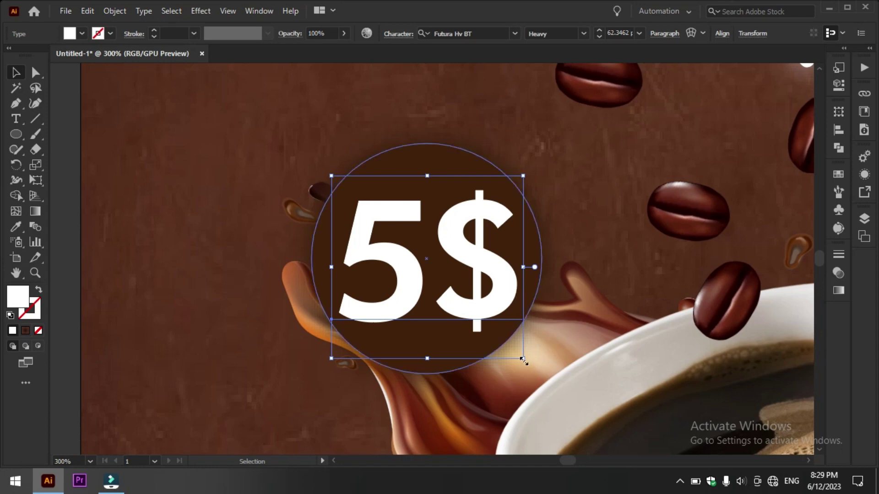
drag(524, 362, 522, 311)
Select the 5$ text and circle together and centre them horizontally and vertically.
key(ctrl+0)
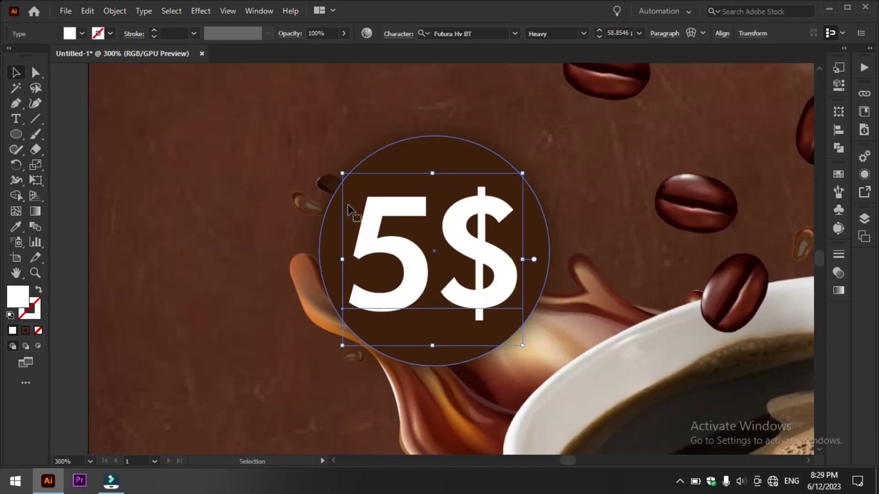
shift+click(460, 161)
click(434, 33)
click(488, 33)
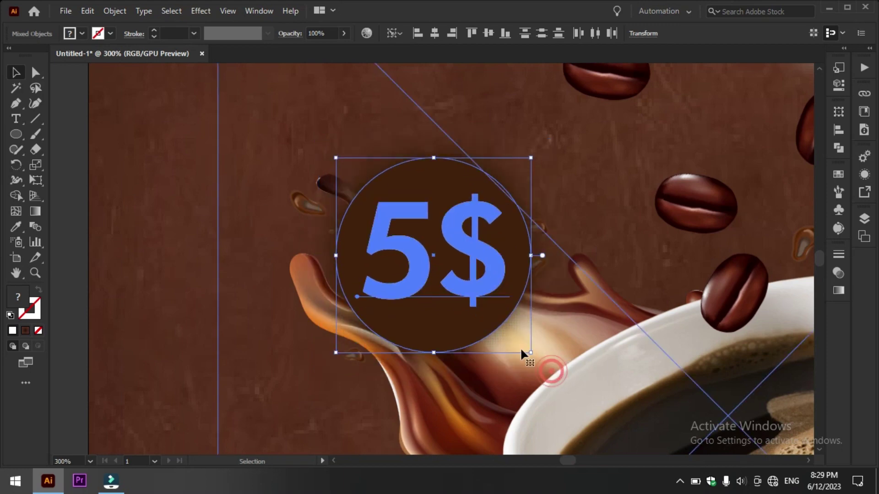
click(526, 352)
key(ctrl+0)
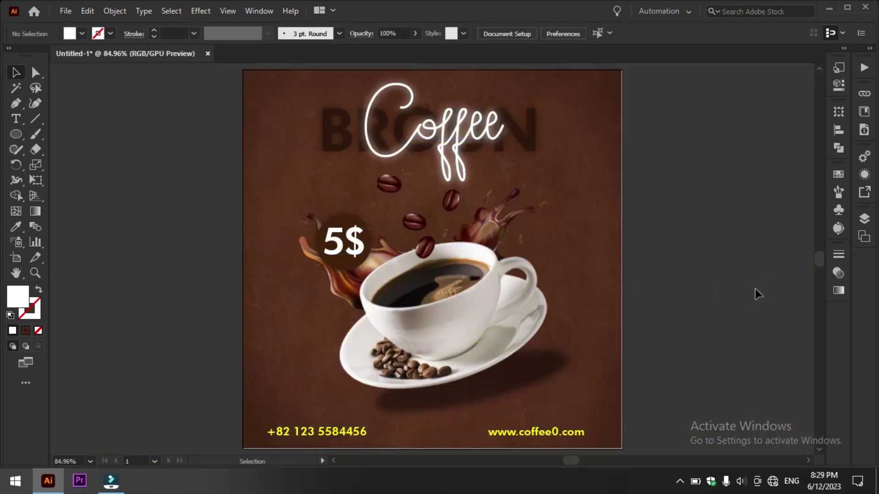